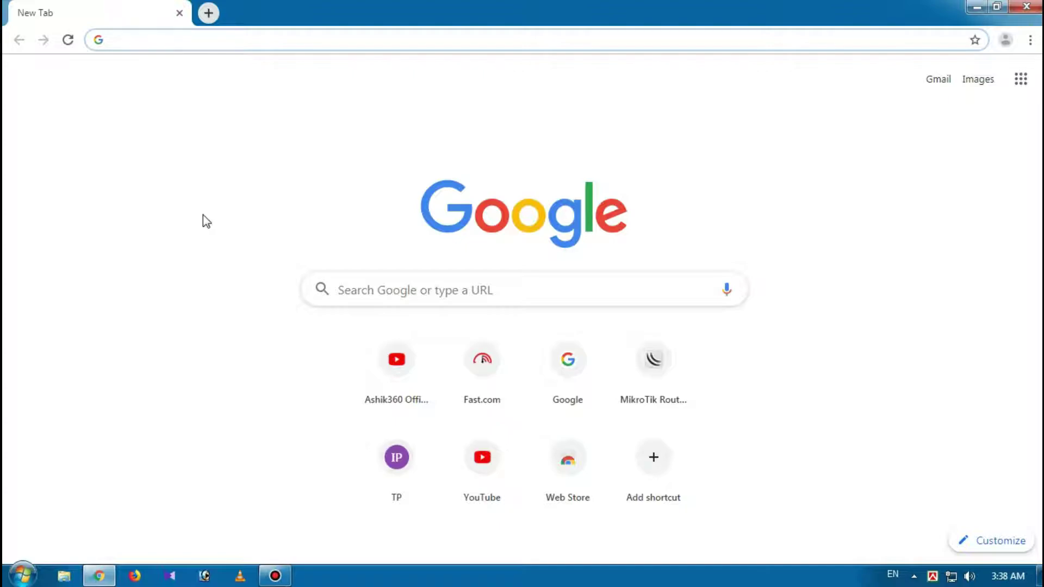
- Search the web for "how make logo free"
{"action": "type", "text": "how"}
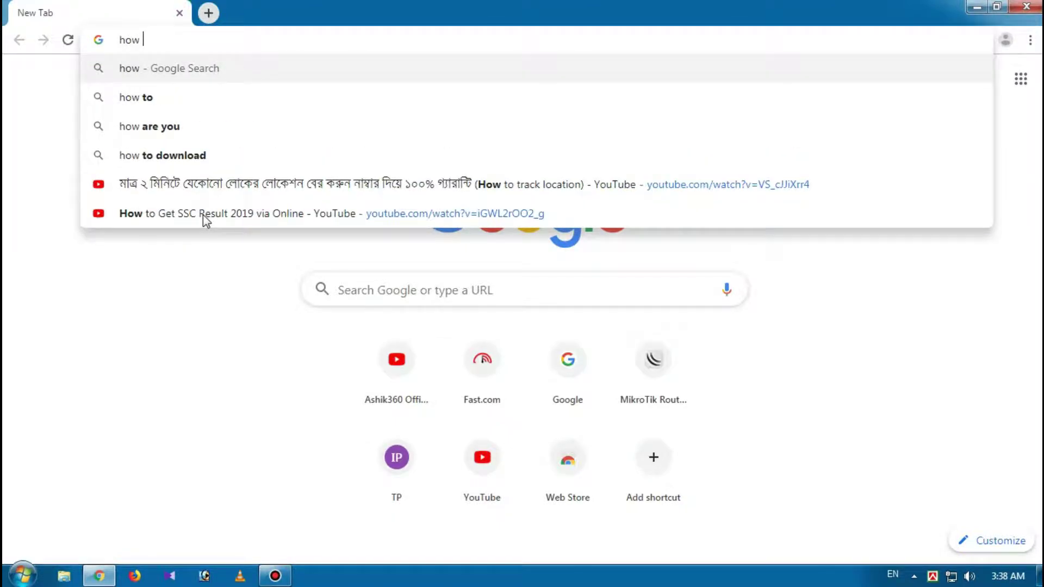
{"action": "type", "text": " make"}
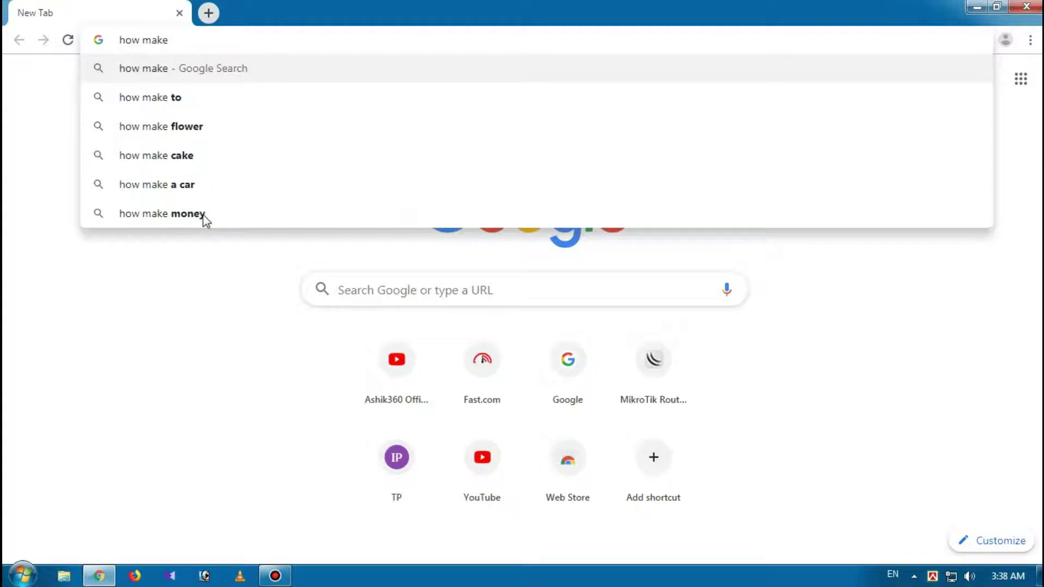
{"action": "type", "text": " logo"}
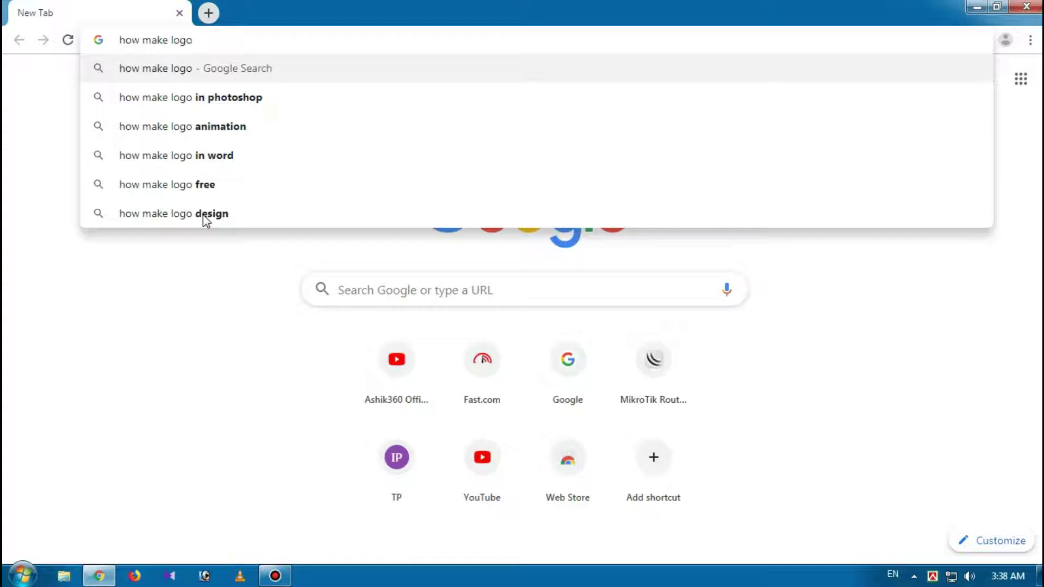
{"action": "type", "text": " free"}
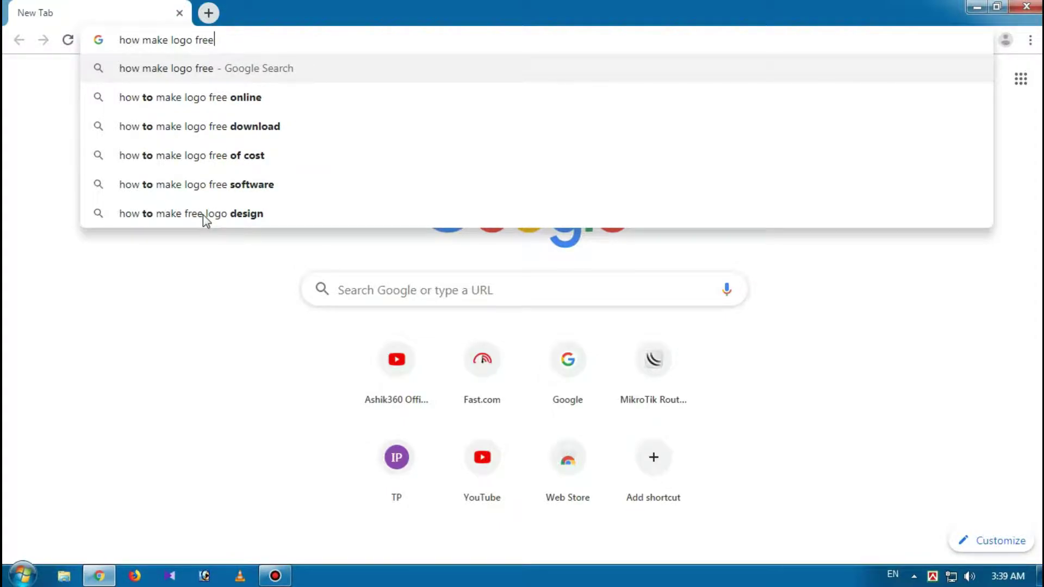
{"action": "key", "text": "Return"}
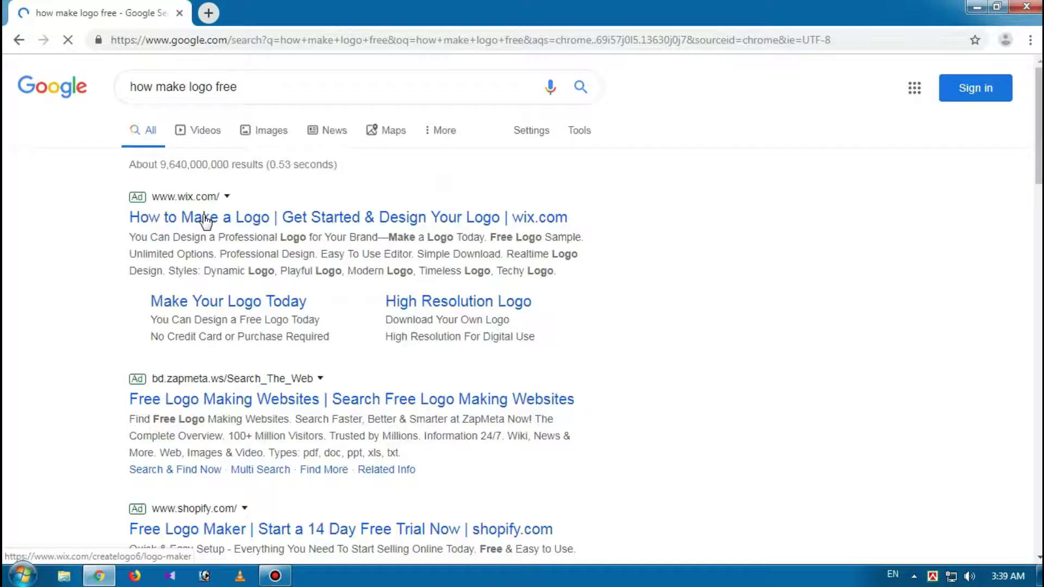
- Open the Logomakr "Free Logo Maker - Create your own logo in minutes!" search result
{"action": "scroll", "coordinate": [234, 326], "scroll_direction": "down", "scroll_amount": 3}
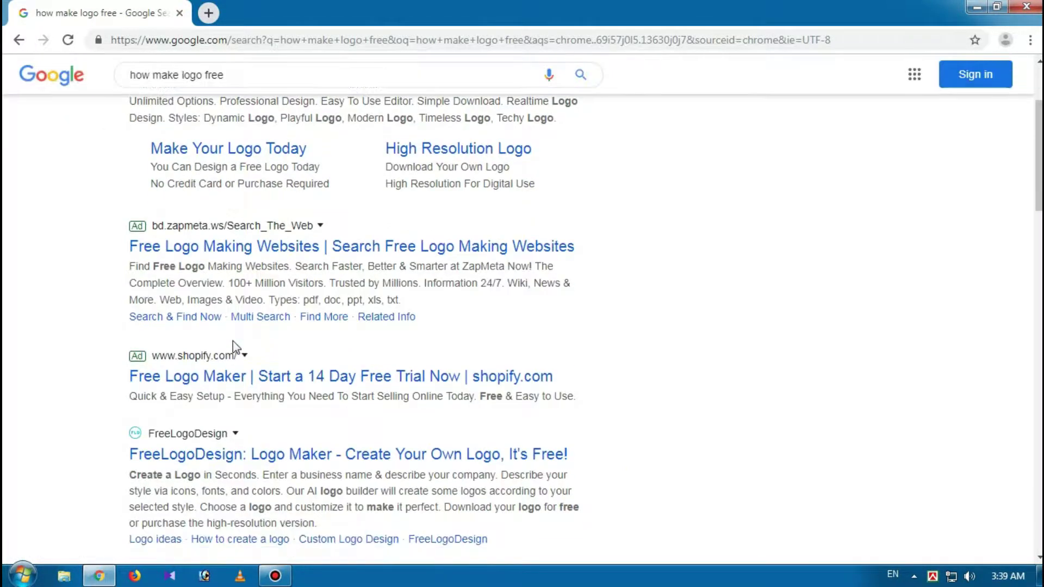
{"action": "scroll", "coordinate": [234, 342], "scroll_direction": "down", "scroll_amount": 4}
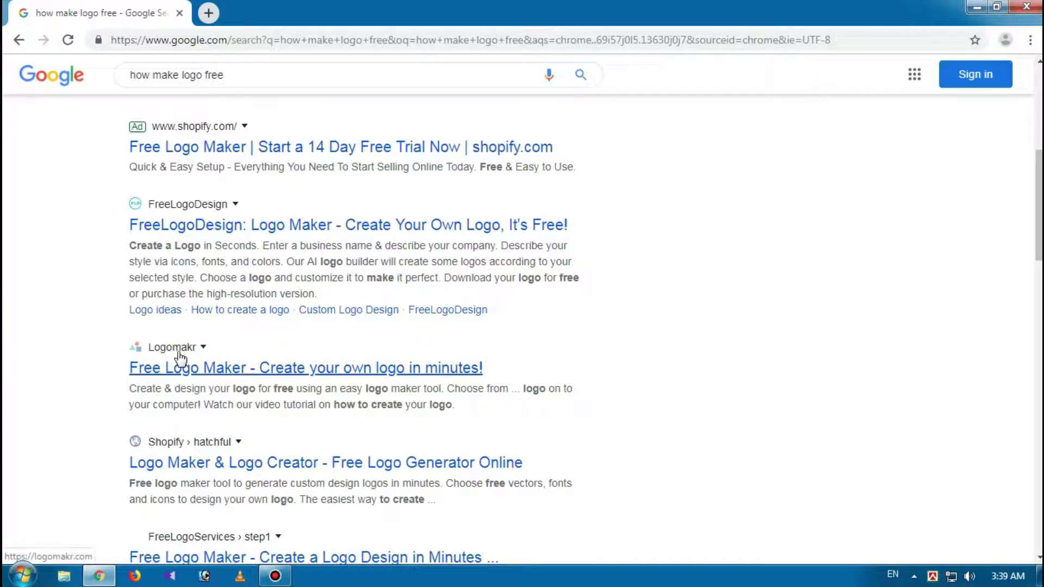
{"action": "left_click", "coordinate": [211, 369]}
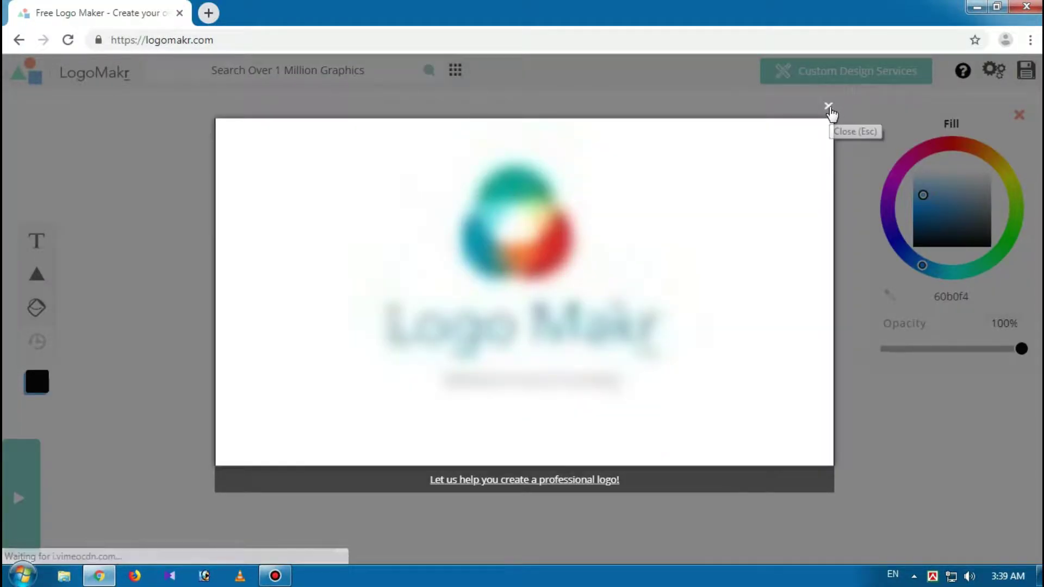
- Close the intro video and go through the three-part introductory tour to its end
{"action": "left_click", "coordinate": [827, 107]}
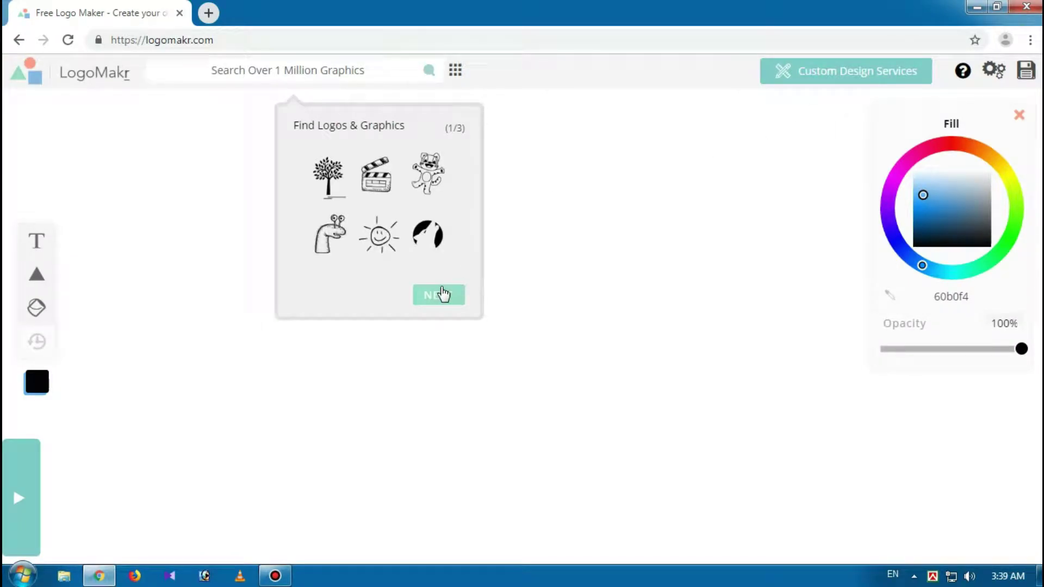
{"action": "left_click", "coordinate": [439, 294]}
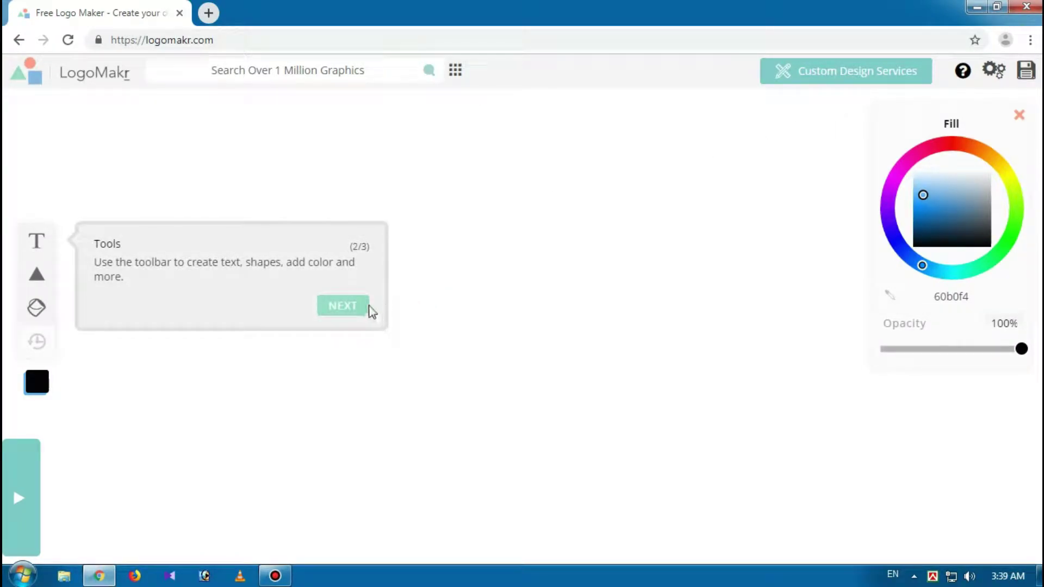
{"action": "left_click", "coordinate": [362, 308]}
{"action": "left_click", "coordinate": [981, 201]}
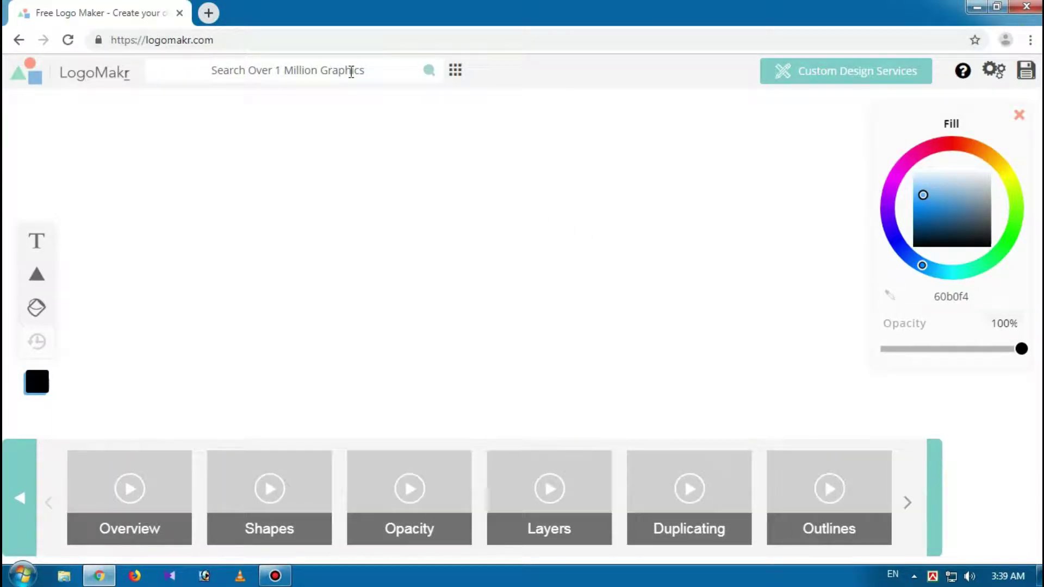
- Search the graphics for "tech", add the light bulb with the circuit tree, and move it to the canvas's upper left
{"action": "left_click", "coordinate": [351, 71]}
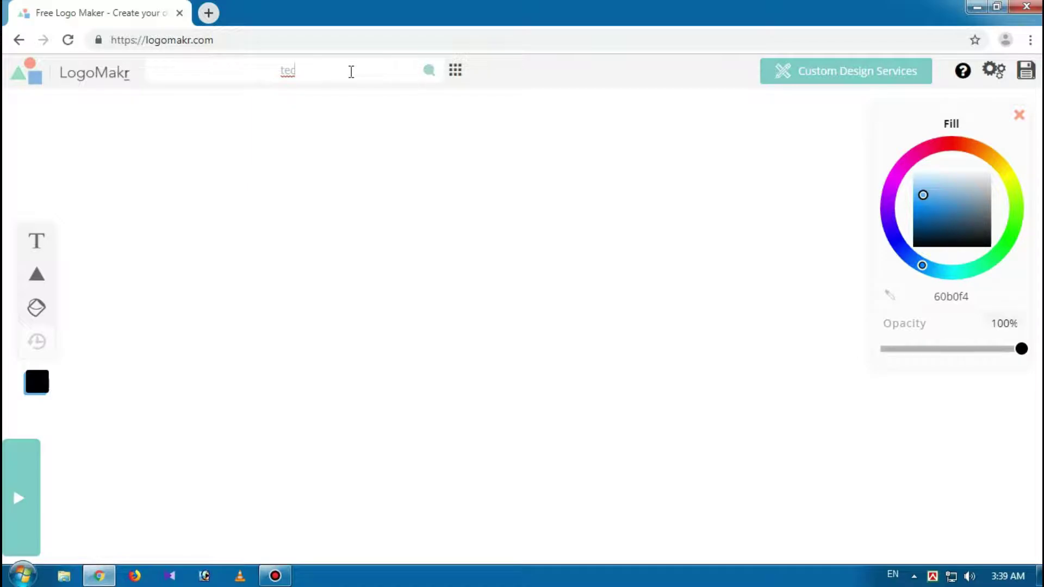
{"action": "left_click", "coordinate": [429, 76]}
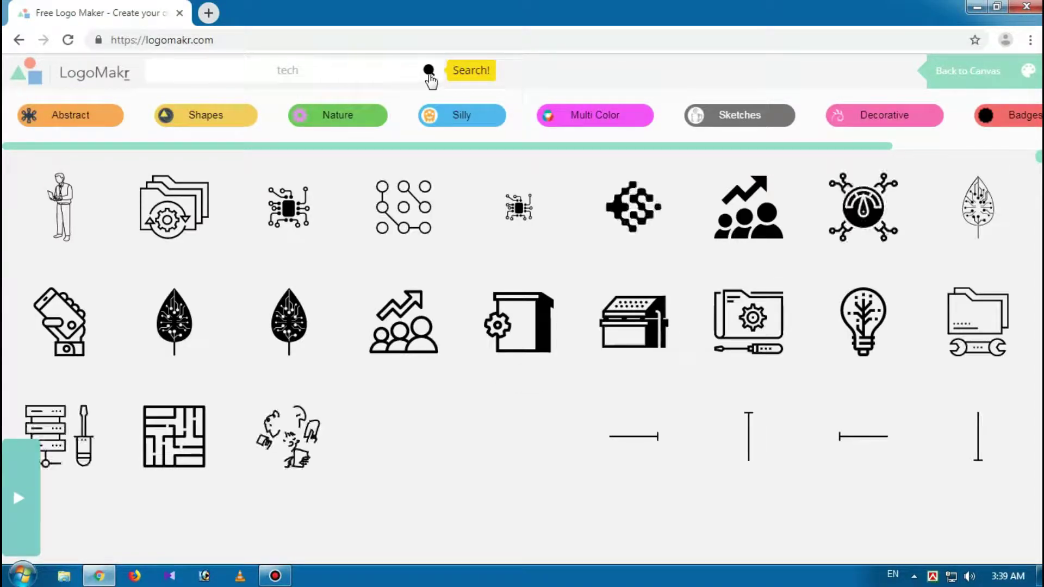
{"action": "left_click", "coordinate": [869, 326]}
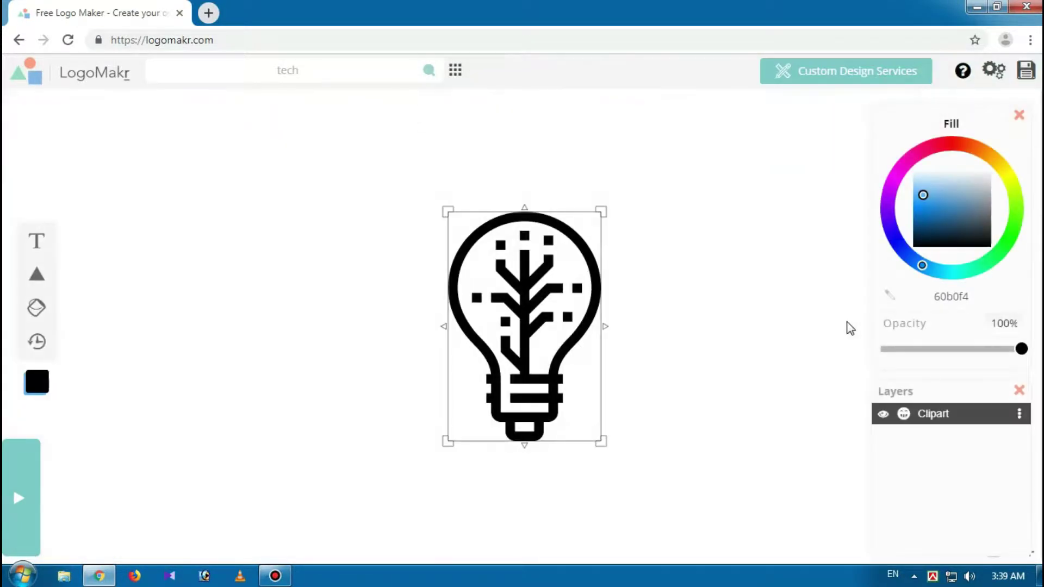
{"action": "left_click_drag", "start_coordinate": [566, 304], "coordinate": [297, 249]}
- Add a text object to the canvas reading "Ashik360"
{"action": "left_click", "coordinate": [37, 244]}
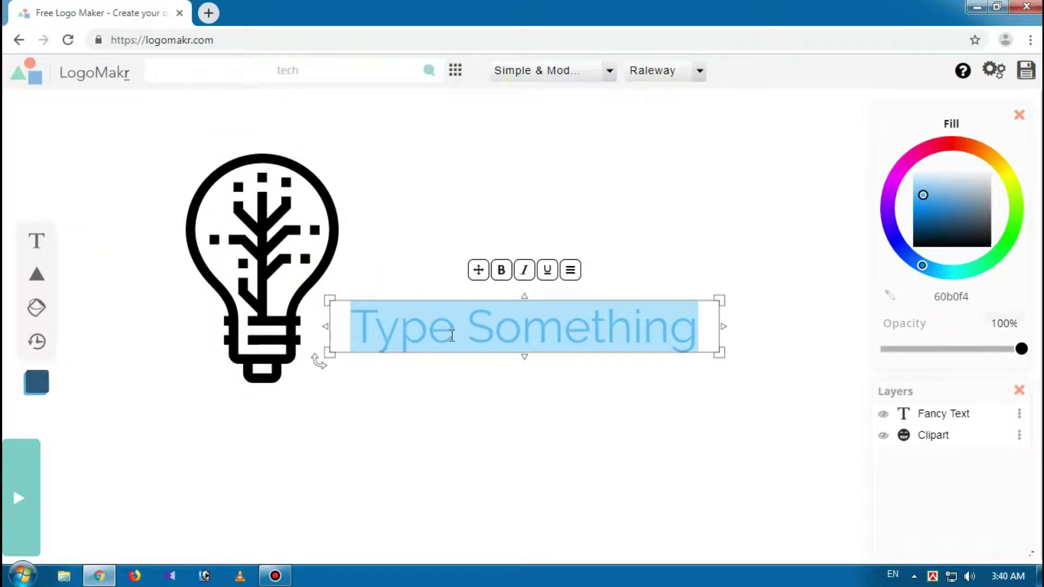
{"action": "key", "text": "BackSpace"}
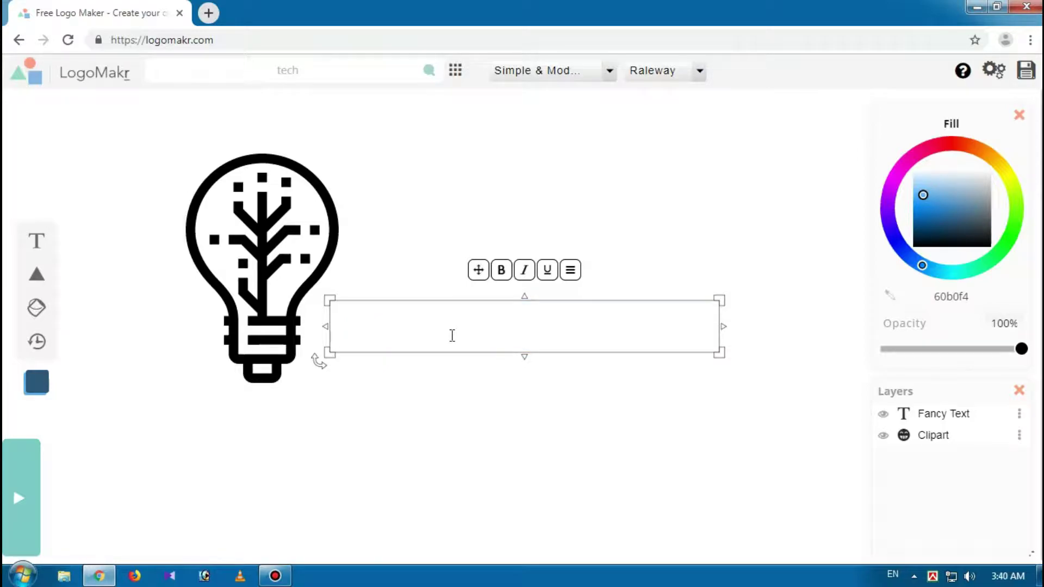
{"action": "type", "text": "Ashi"}
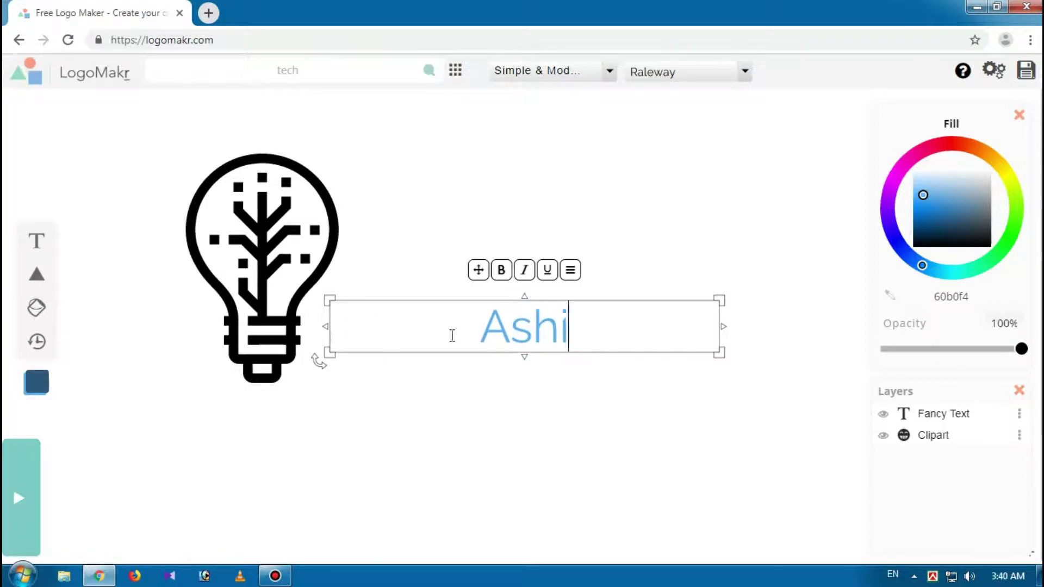
{"action": "type", "text": "k360"}
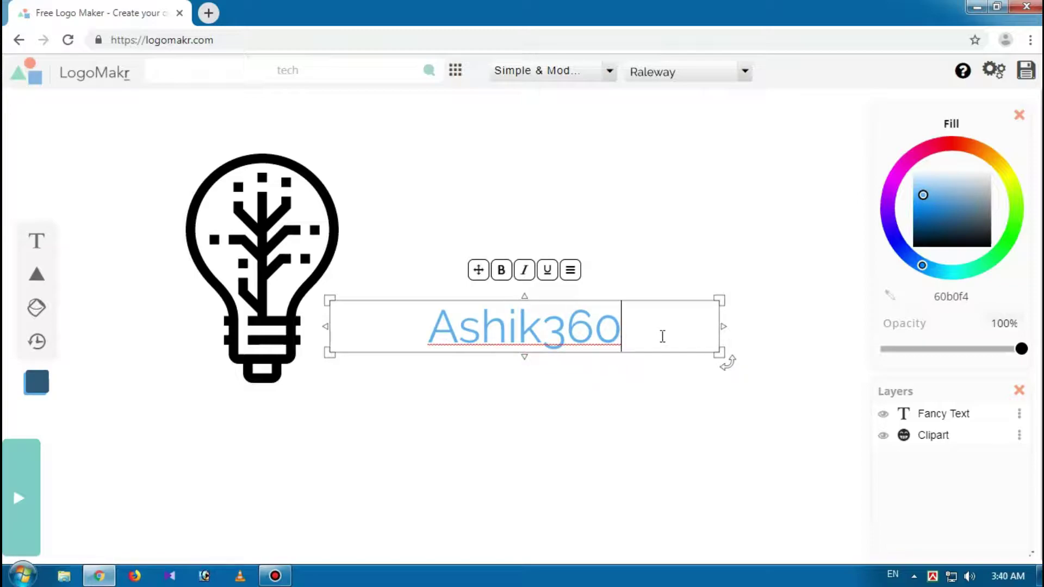
- Make the Ashik360 text bold and set its line height to 0.88em
{"action": "left_click_drag", "start_coordinate": [660, 336], "coordinate": [439, 331]}
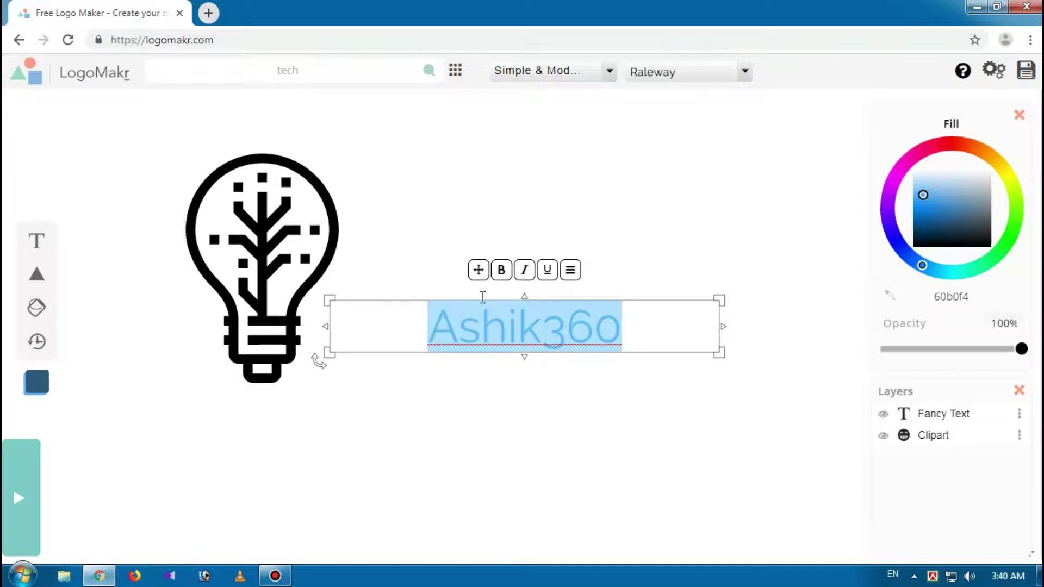
{"action": "left_click", "coordinate": [501, 271]}
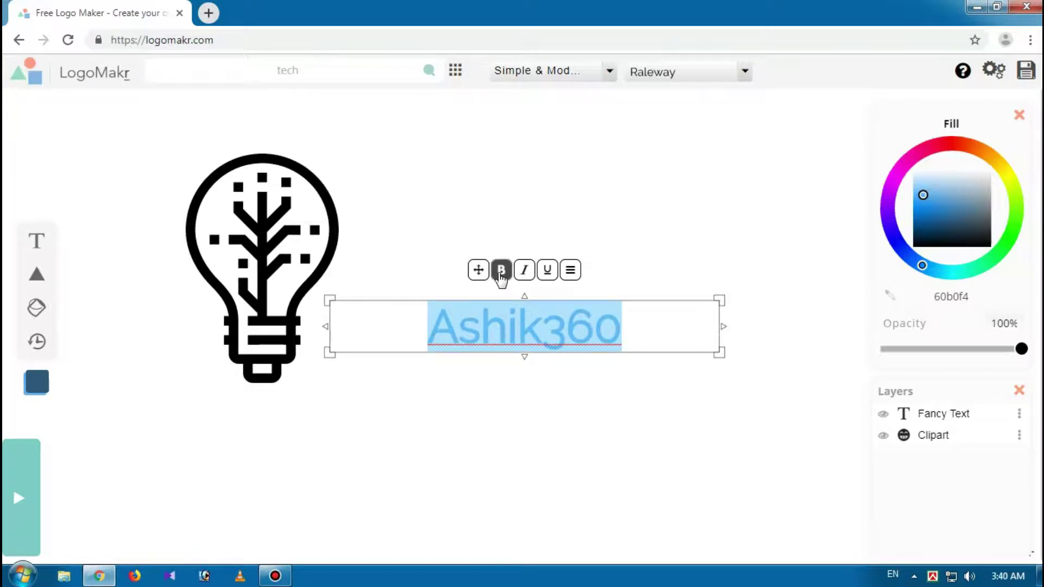
{"action": "left_click", "coordinate": [571, 271]}
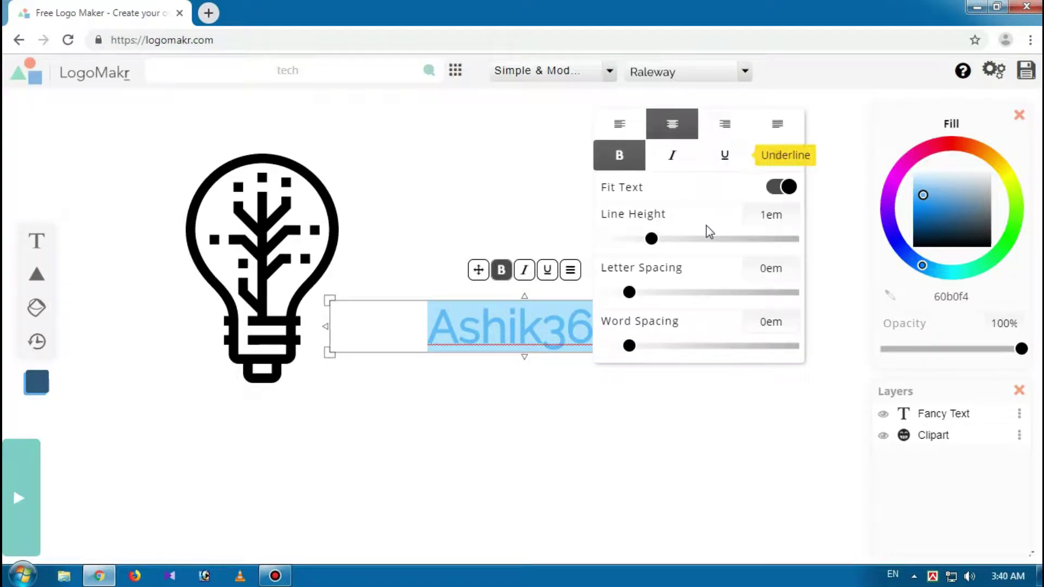
{"action": "mouse_move", "coordinate": [651, 240]}
{"action": "left_mouse_down"}
{"action": "mouse_move", "coordinate": [714, 239]}
{"action": "mouse_move", "coordinate": [583, 242]}
{"action": "mouse_move", "coordinate": [640, 239]}
{"action": "left_mouse_up"}
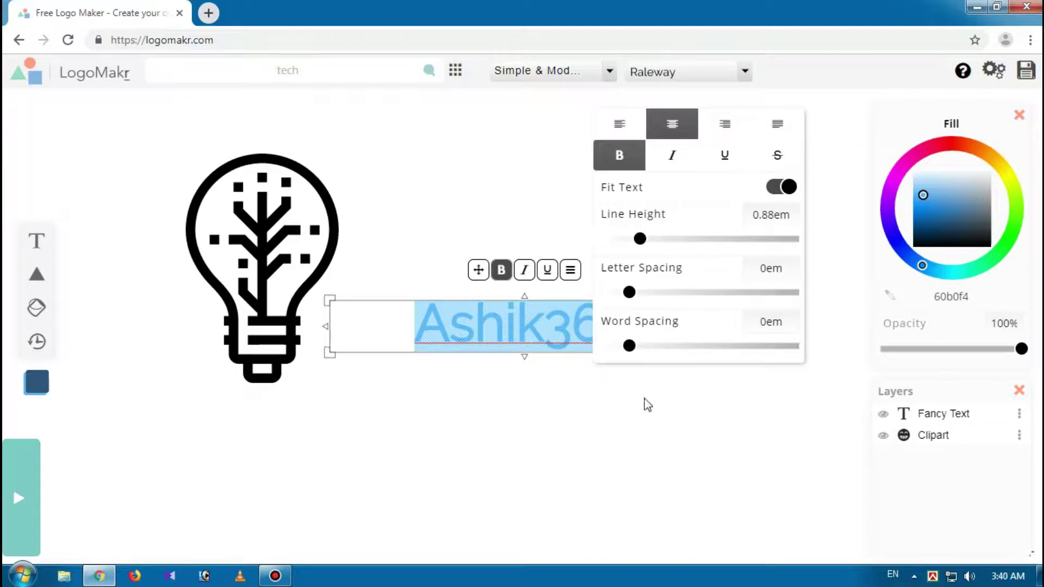
{"action": "left_click", "coordinate": [572, 272]}
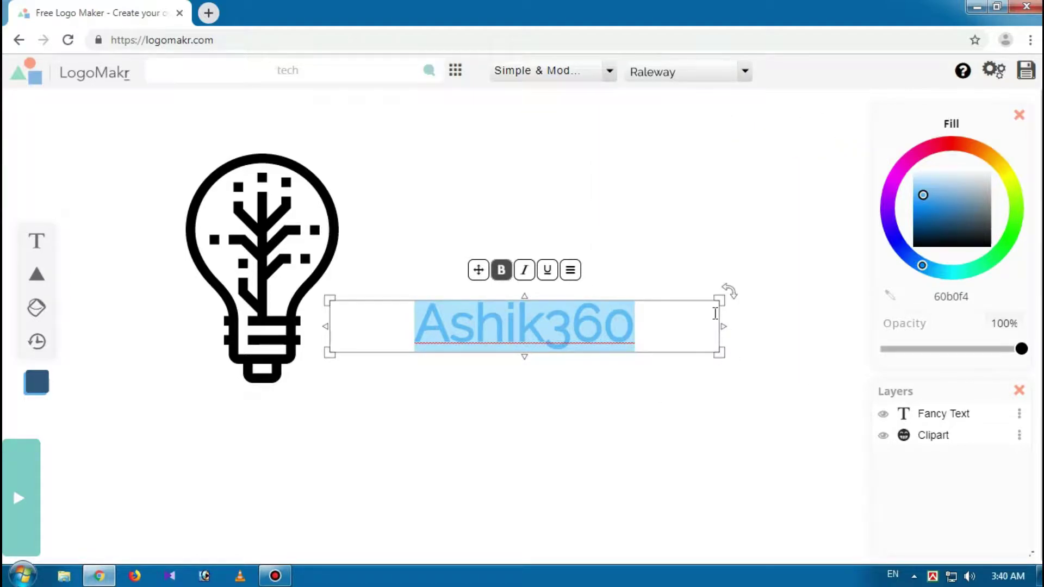
- Enlarge the Ashik360 text and place it beside the light bulb, vertically centred on it, at about X 440, Y 177 px
{"action": "left_click_drag", "start_coordinate": [722, 296], "coordinate": [789, 259]}
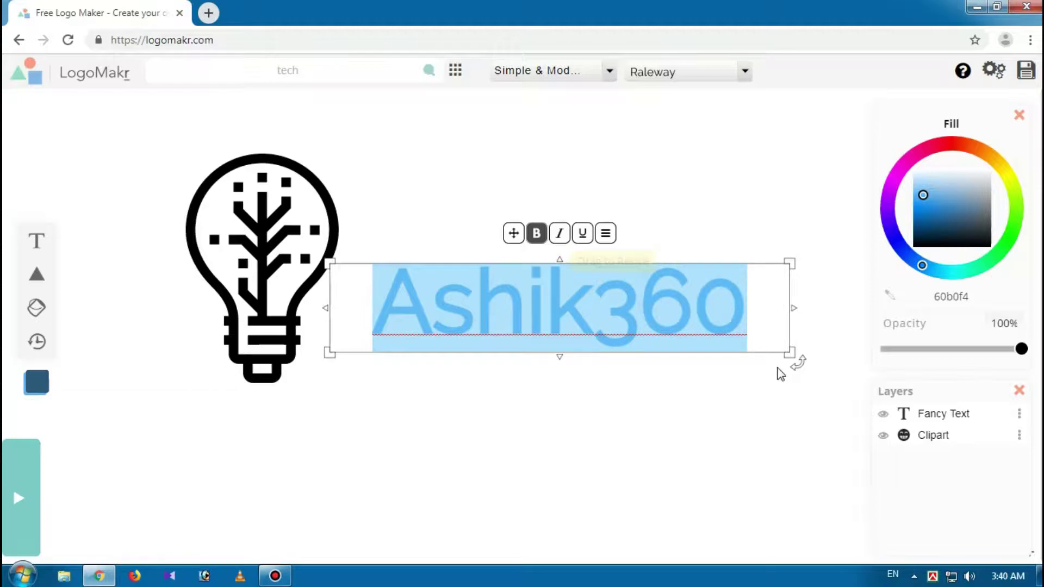
{"action": "left_click", "coordinate": [712, 376]}
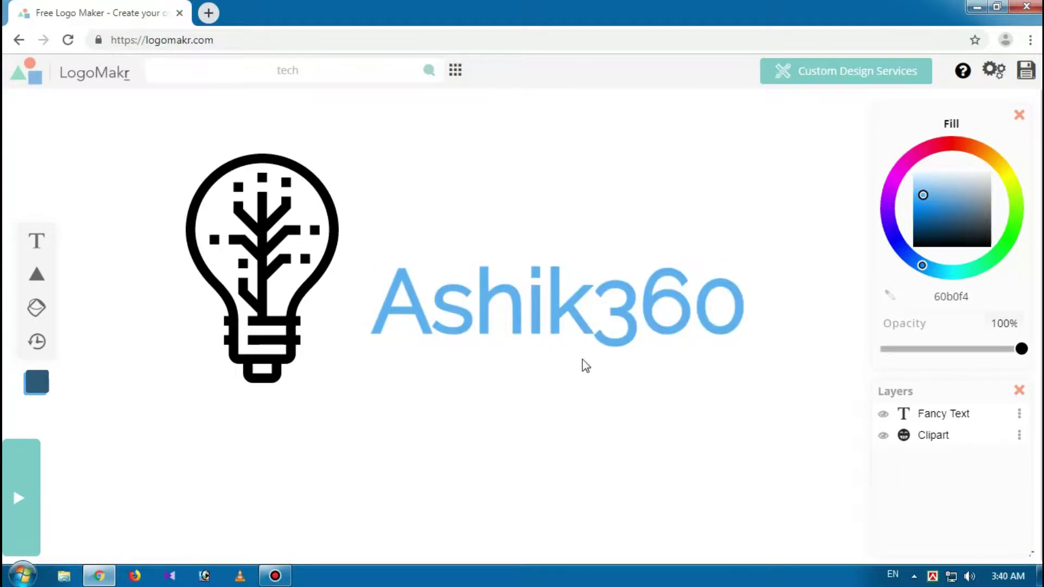
{"action": "left_click", "coordinate": [558, 308]}
{"action": "mouse_move", "coordinate": [564, 289]}
{"action": "left_mouse_down"}
{"action": "mouse_move", "coordinate": [578, 194]}
{"action": "mouse_move", "coordinate": [569, 270]}
{"action": "left_mouse_up"}
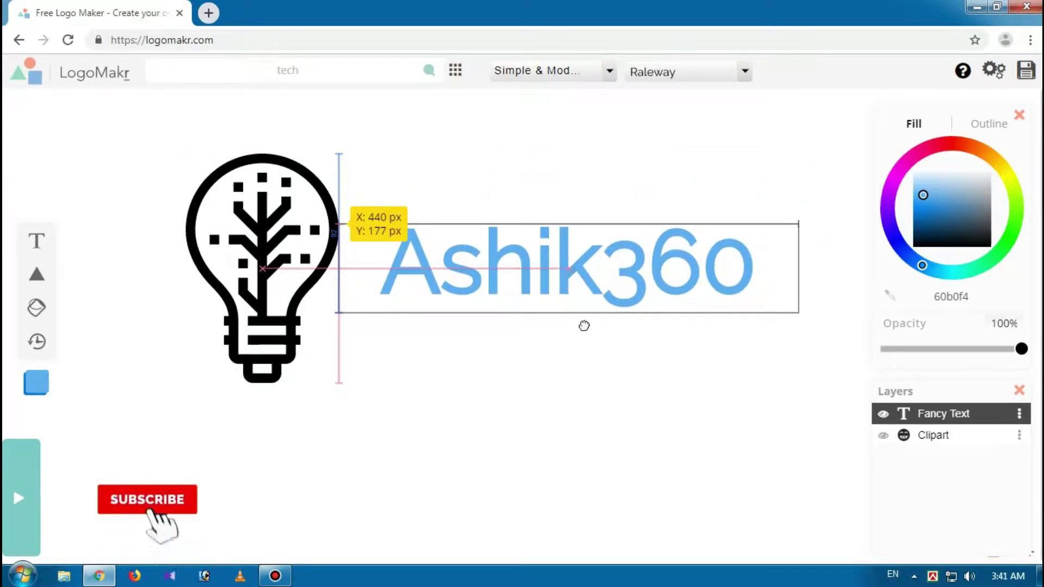
- Add a second text object reading "The Tech Doctor" and place it centred directly beneath the Ashik360 text
{"action": "left_click", "coordinate": [38, 241]}
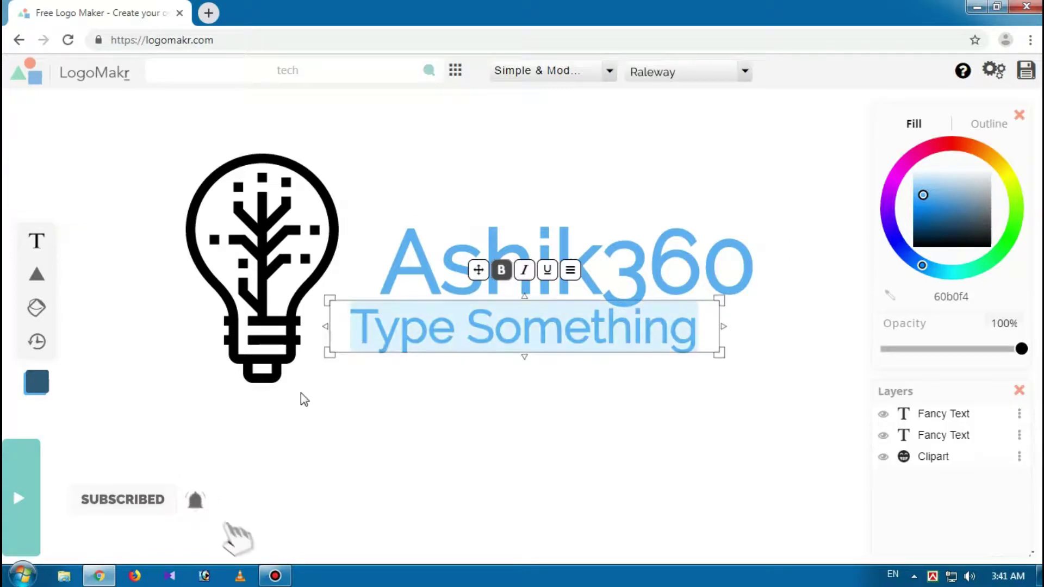
{"action": "type", "text": "T"}
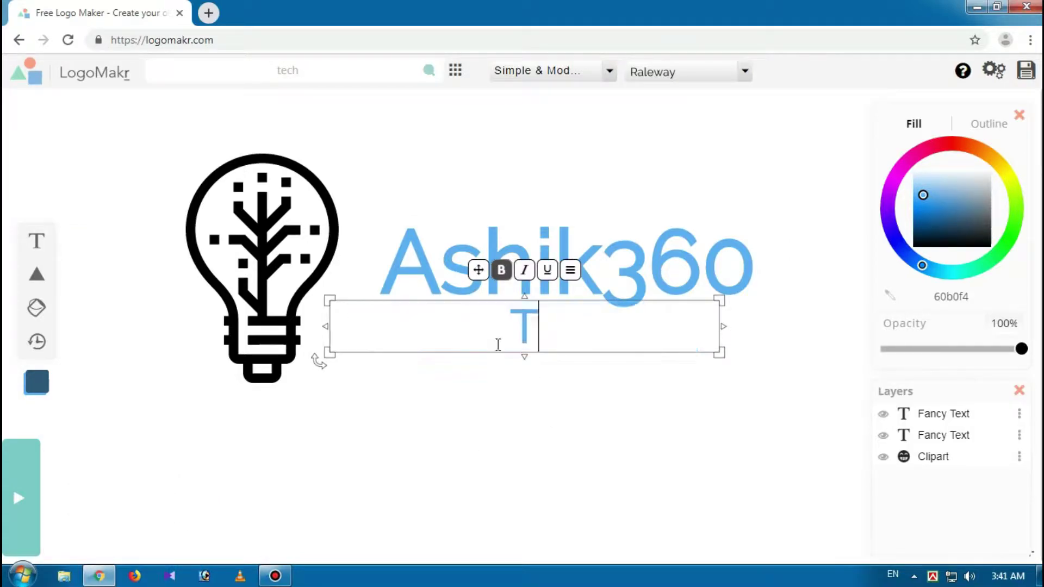
{"action": "type", "text": "he"}
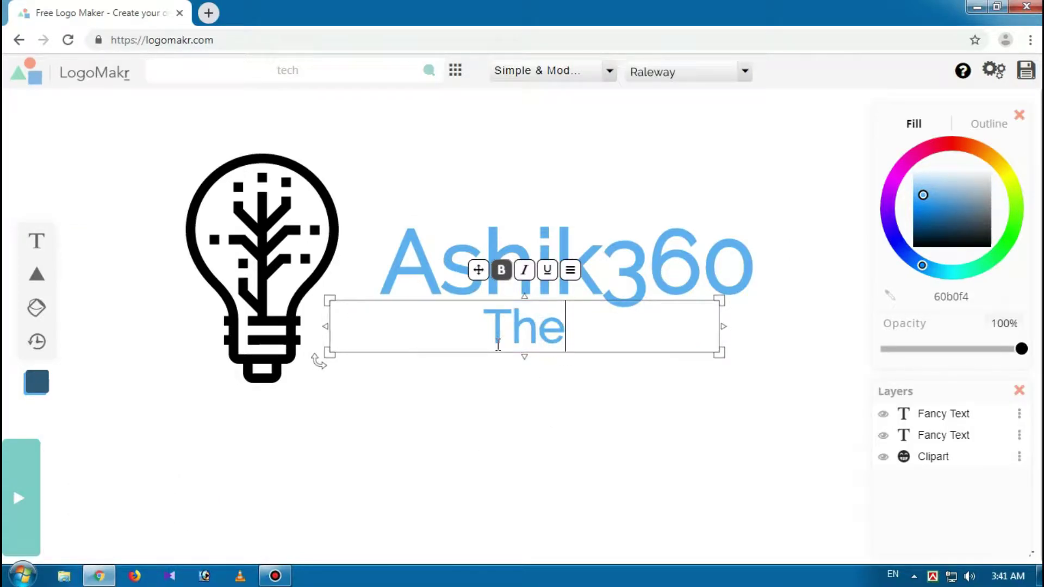
{"action": "type", "text": " T"}
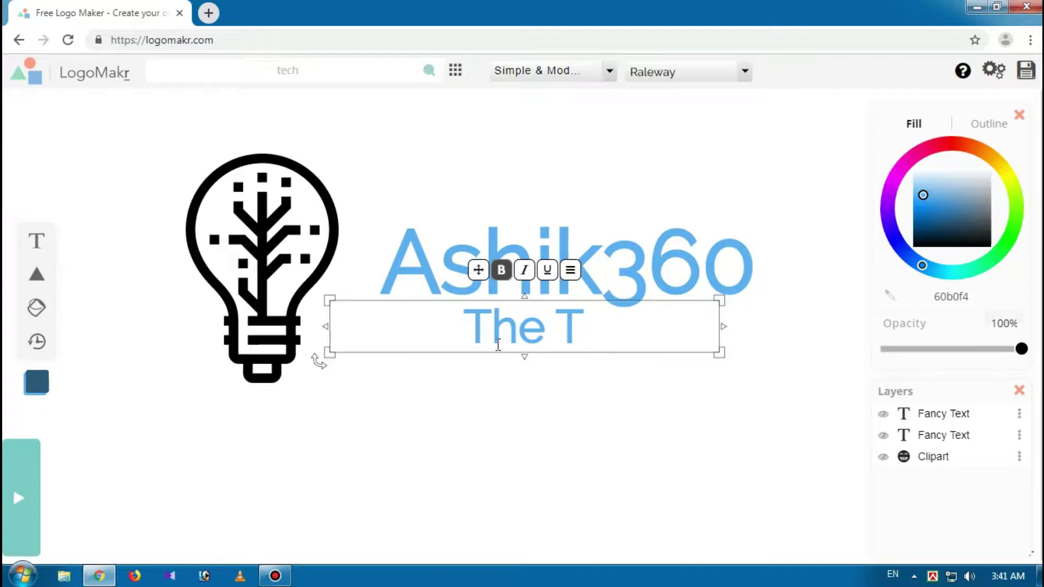
{"action": "type", "text": "eck"}
{"action": "key", "text": "BackSpace"}
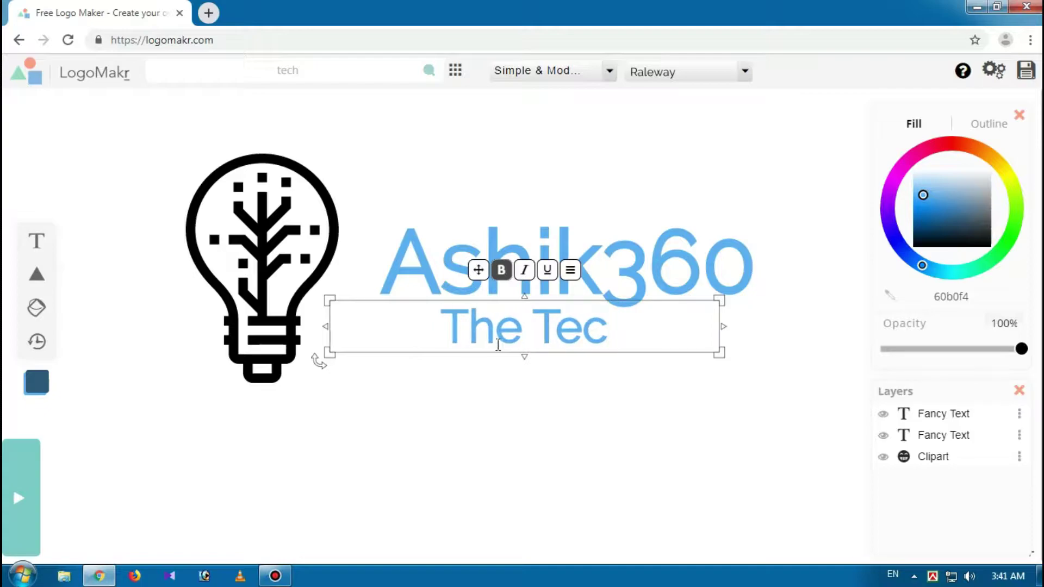
{"action": "type", "text": "h"}
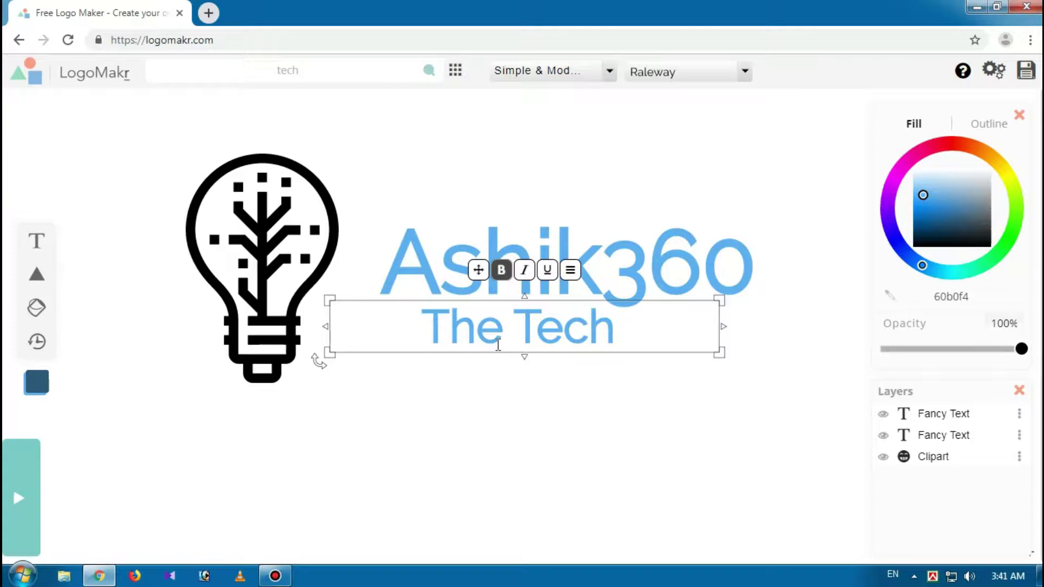
{"action": "type", "text": " Doc"}
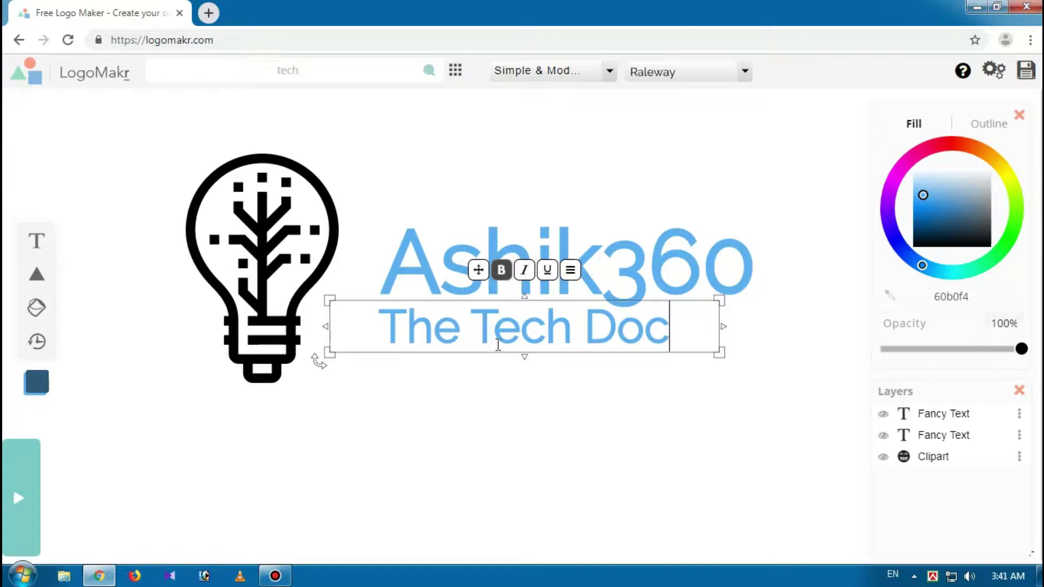
{"action": "type", "text": "tor"}
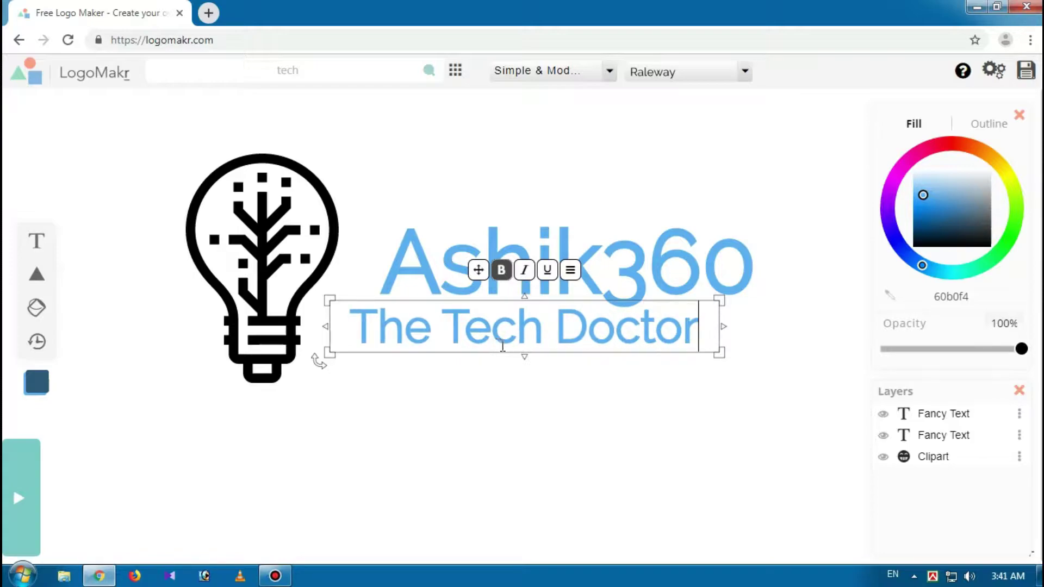
{"action": "left_click", "coordinate": [558, 386]}
{"action": "left_click_drag", "start_coordinate": [541, 328], "coordinate": [586, 344]}
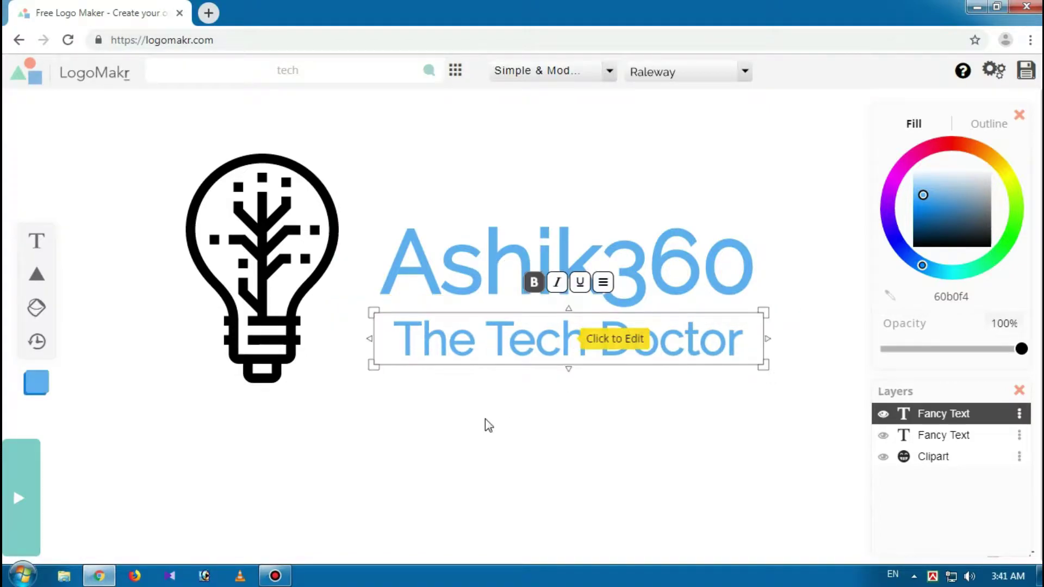
- Shrink the light bulb to about the combined height of the two text lines and place it directly in front of them
{"action": "left_click", "coordinate": [288, 325]}
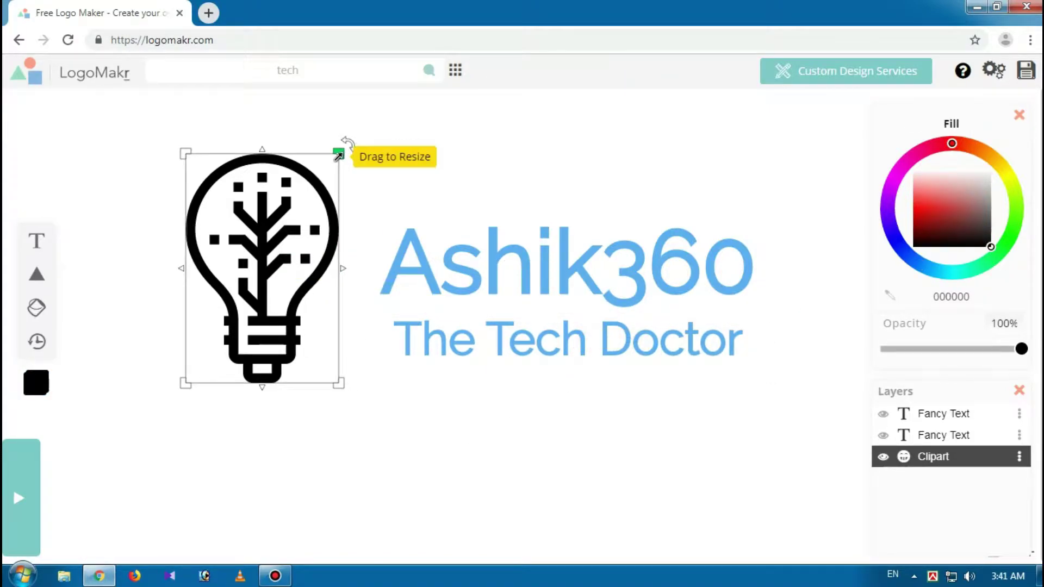
{"action": "left_click_drag", "start_coordinate": [339, 153], "coordinate": [306, 212]}
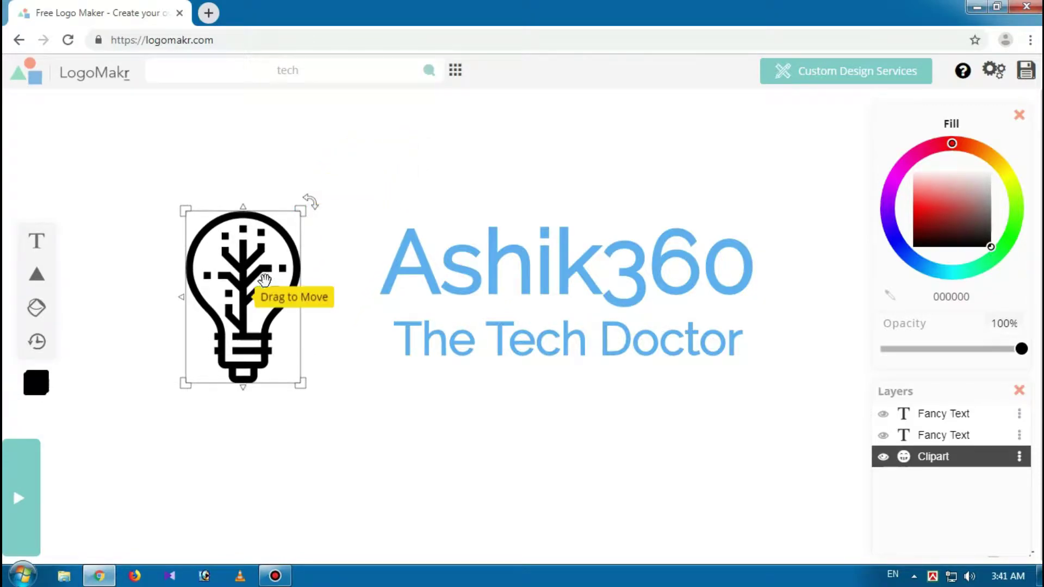
{"action": "left_click_drag", "start_coordinate": [262, 280], "coordinate": [335, 285]}
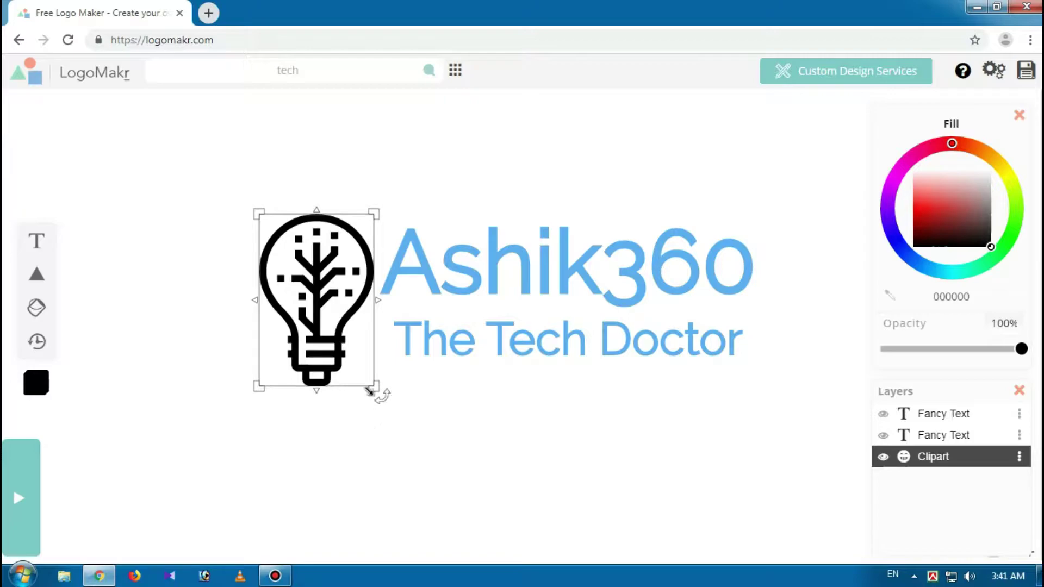
{"action": "left_click_drag", "start_coordinate": [373, 387], "coordinate": [353, 357]}
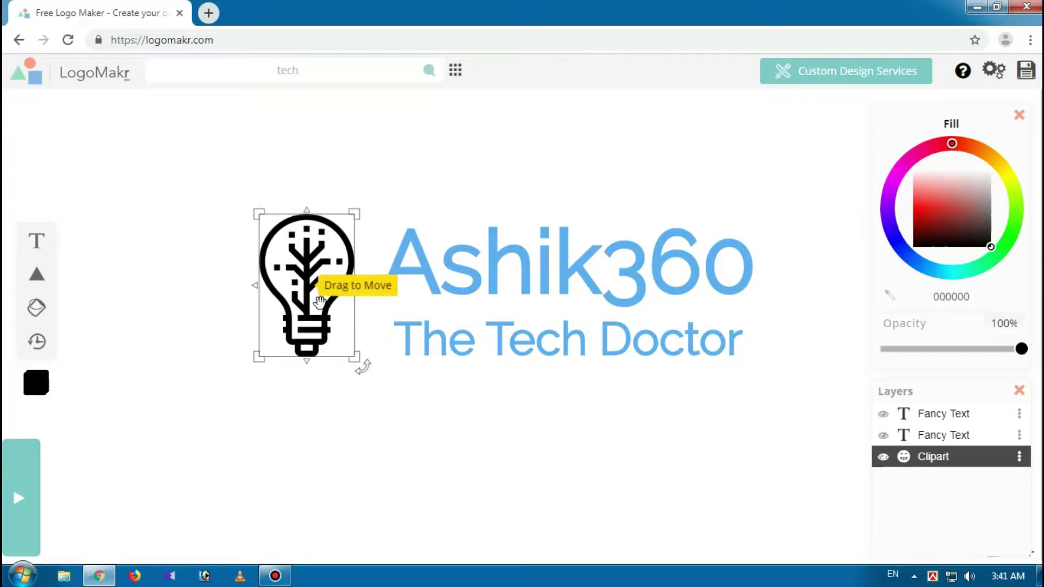
{"action": "left_click_drag", "start_coordinate": [320, 304], "coordinate": [338, 310]}
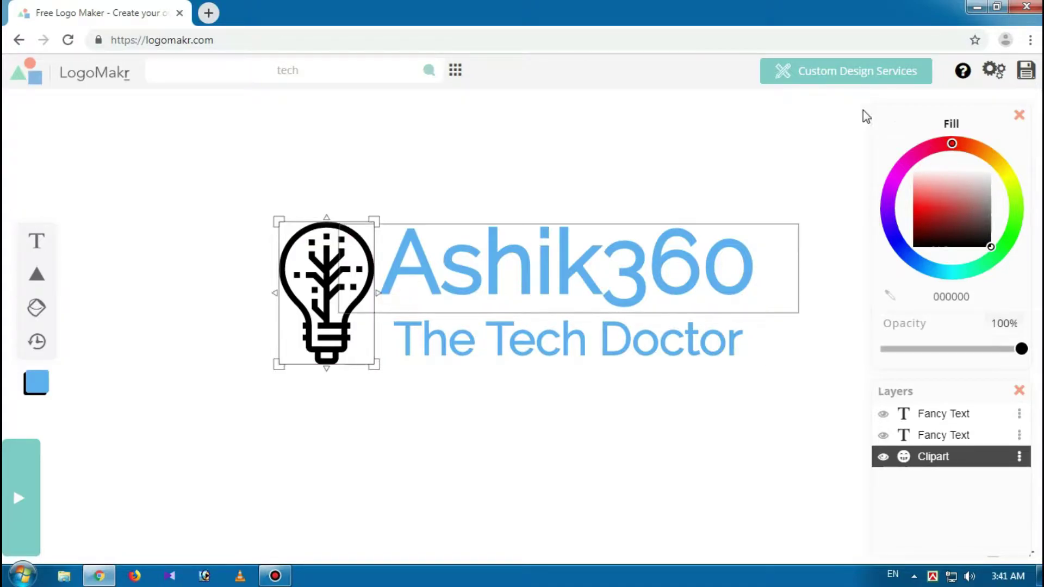
- Save the logo, download the free low resolution PNG and view the downloaded image
{"action": "left_click", "coordinate": [1025, 75]}
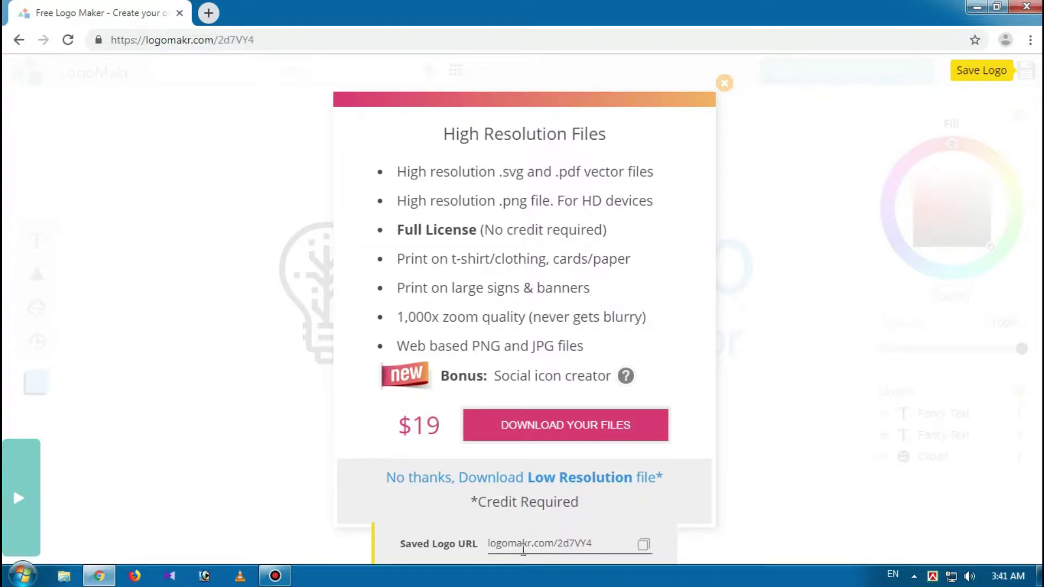
{"action": "left_click", "coordinate": [578, 482]}
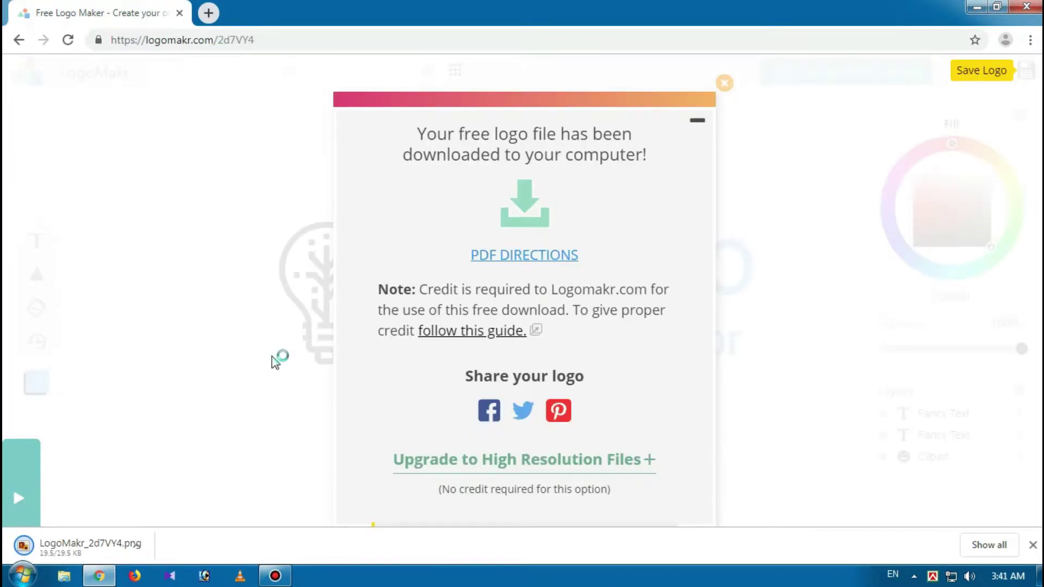
{"action": "left_click", "coordinate": [106, 559]}
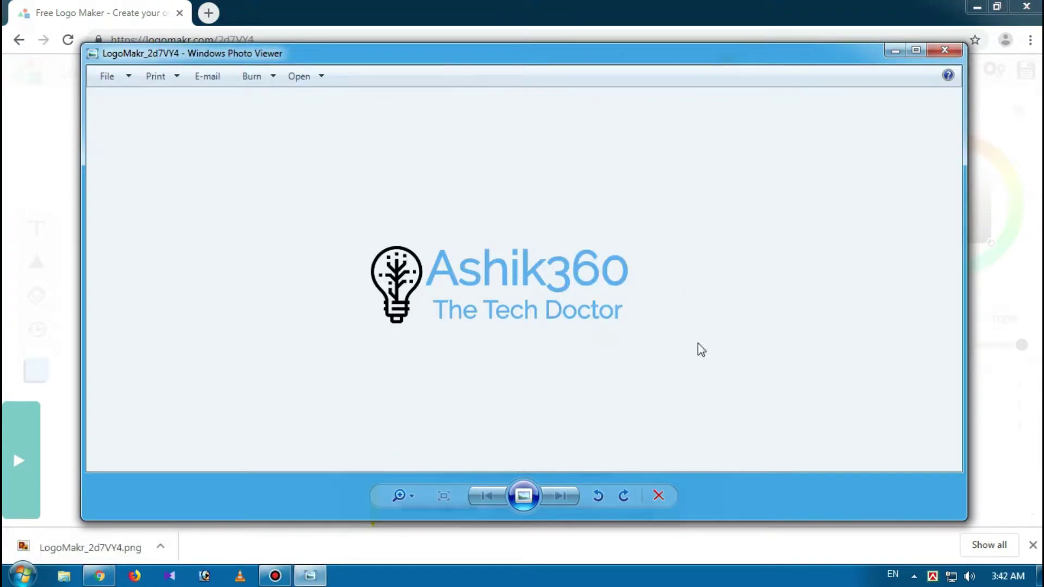
{"action": "left_click", "coordinate": [944, 50]}
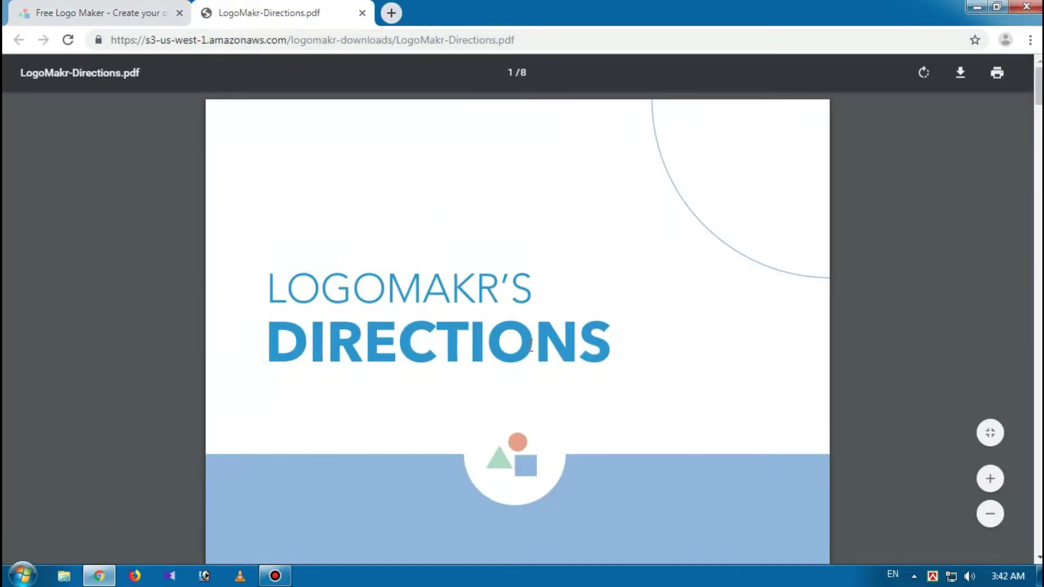
- Read through LogoMakr's PDF directions on locating, crediting, upgrading and redesigning a free logo, and return to the canvas
{"action": "scroll", "coordinate": [532, 344], "scroll_direction": "down", "scroll_amount": 10}
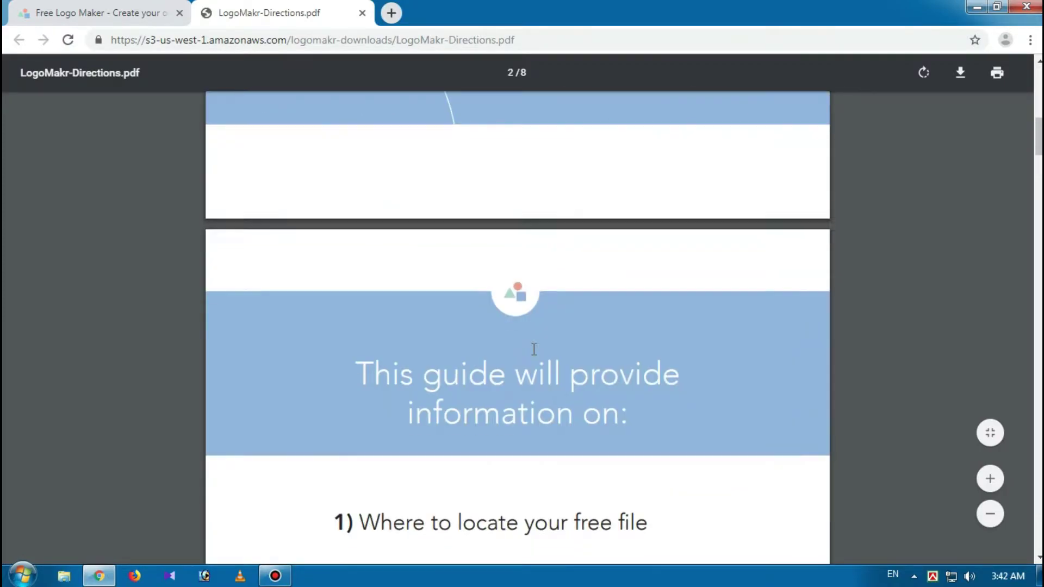
{"action": "scroll", "coordinate": [534, 349], "scroll_direction": "down", "scroll_amount": 14}
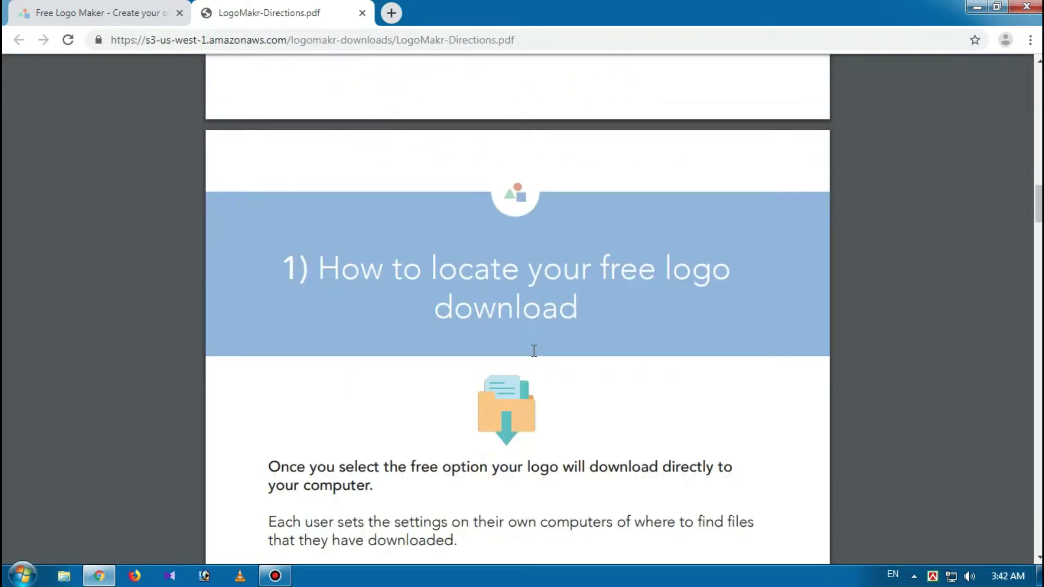
{"action": "scroll", "coordinate": [534, 351], "scroll_direction": "down", "scroll_amount": 14}
{"action": "scroll", "coordinate": [514, 392], "scroll_direction": "down", "scroll_amount": 13}
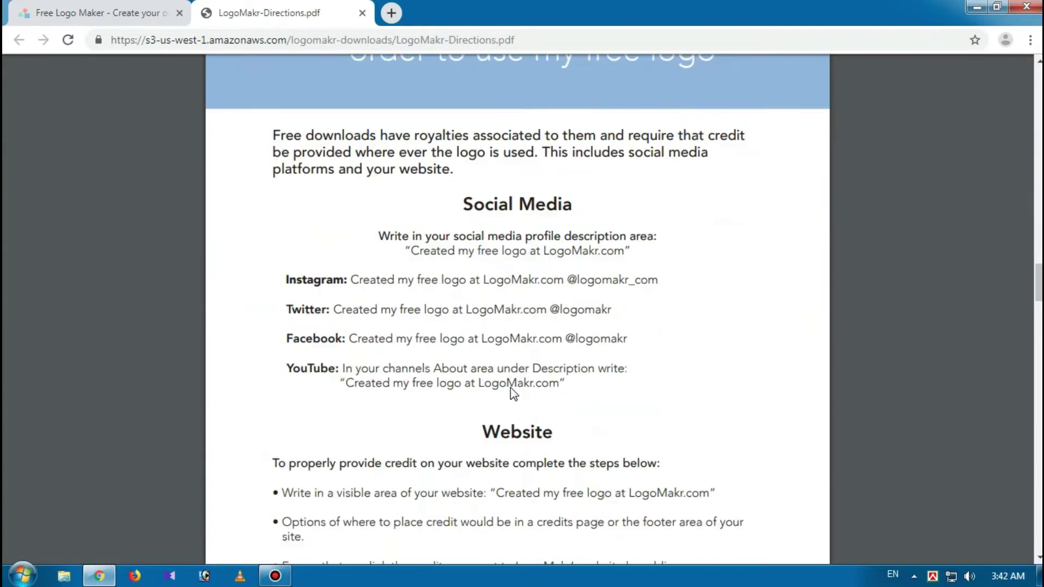
{"action": "scroll", "coordinate": [513, 393], "scroll_direction": "down", "scroll_amount": 12}
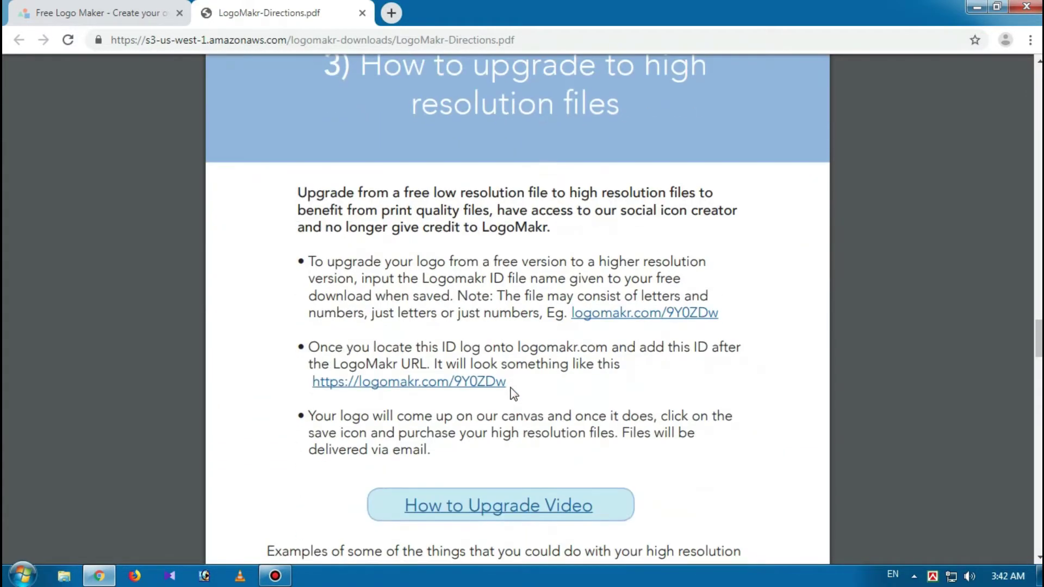
{"action": "scroll", "coordinate": [514, 392], "scroll_direction": "down", "scroll_amount": 20}
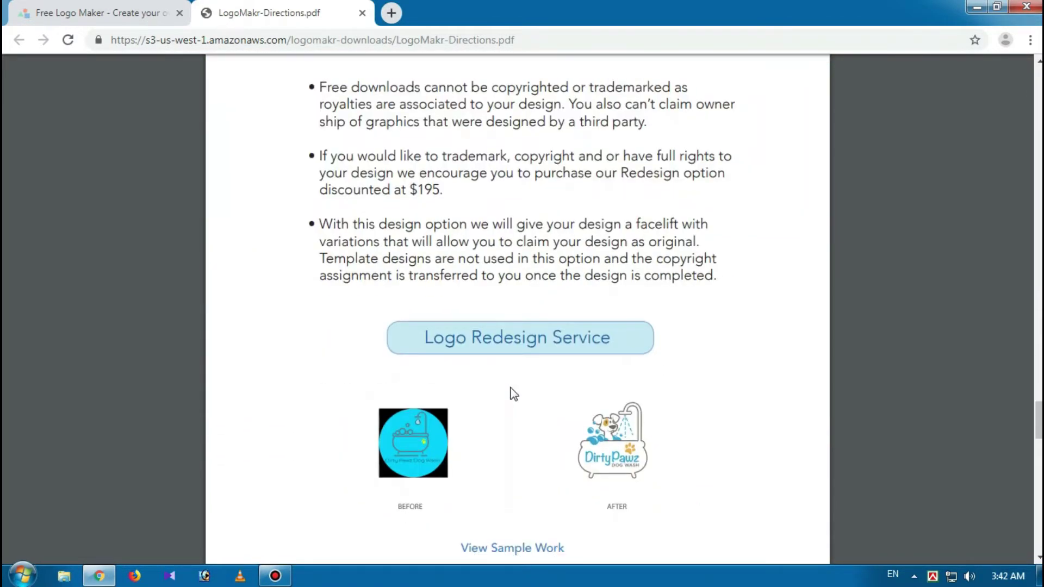
{"action": "scroll", "coordinate": [514, 392], "scroll_direction": "down", "scroll_amount": 10}
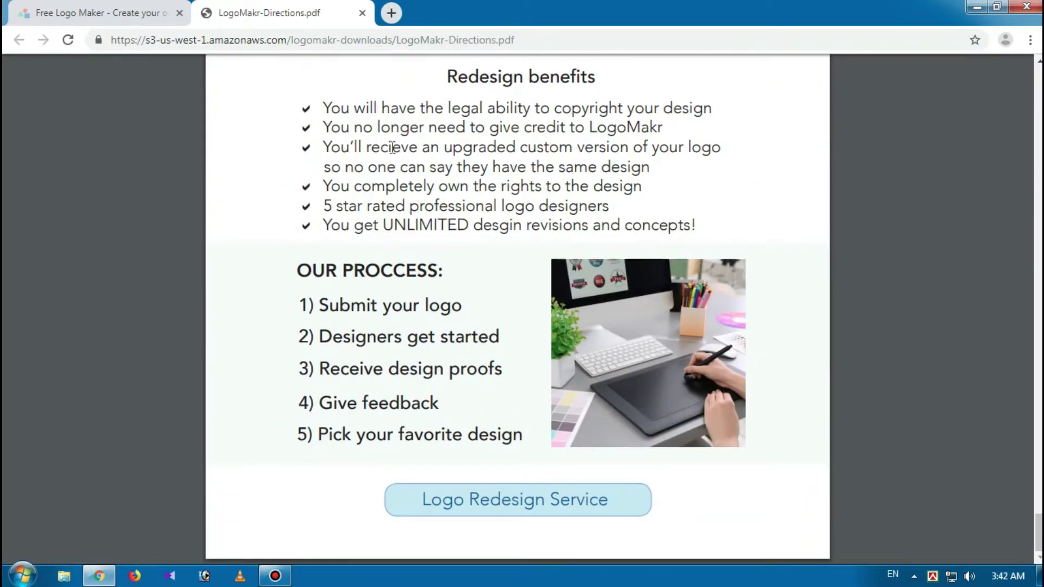
{"action": "left_click", "coordinate": [362, 13]}
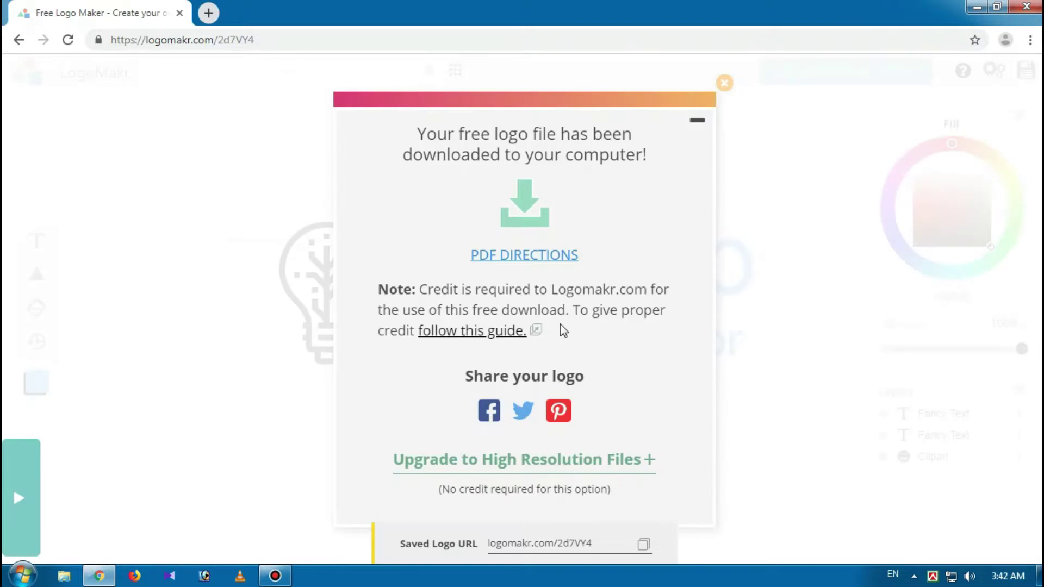
{"action": "left_click", "coordinate": [724, 84]}
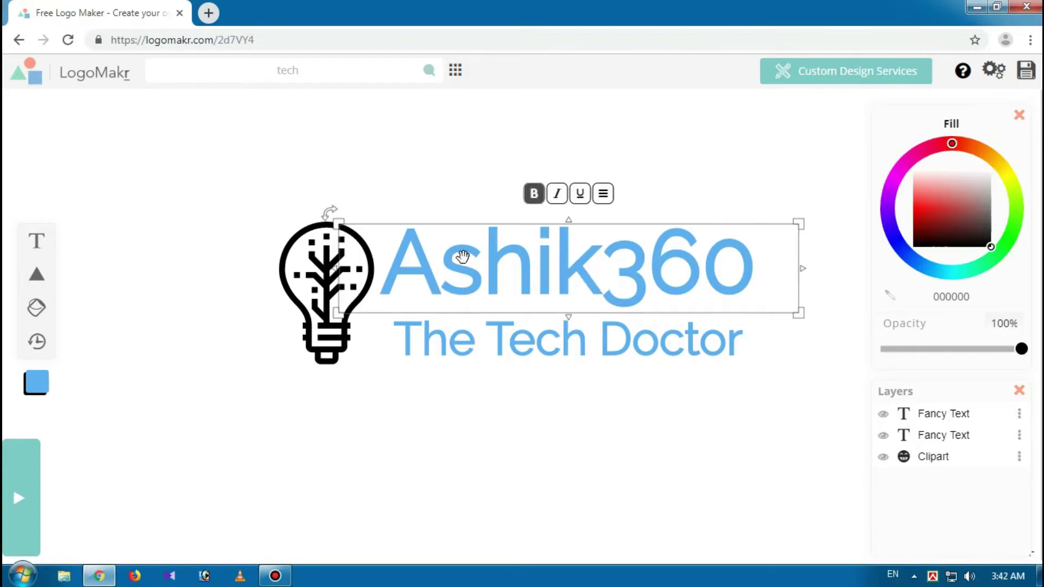
- Change the light bulb's fill colour to bright blue 00b7ff
{"action": "left_click", "coordinate": [493, 340]}
{"action": "left_click", "coordinate": [326, 354]}
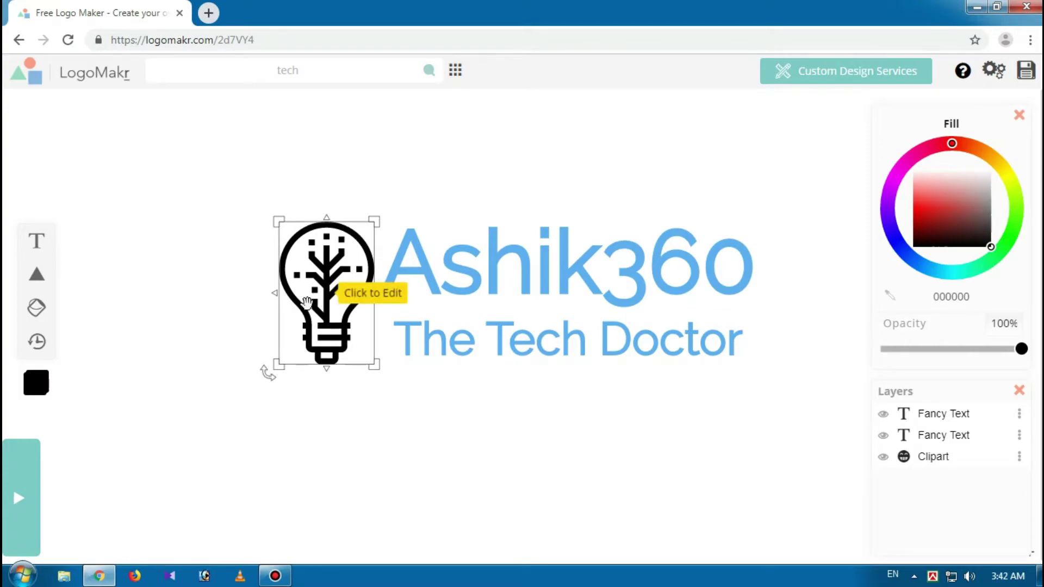
{"action": "left_click", "coordinate": [268, 368]}
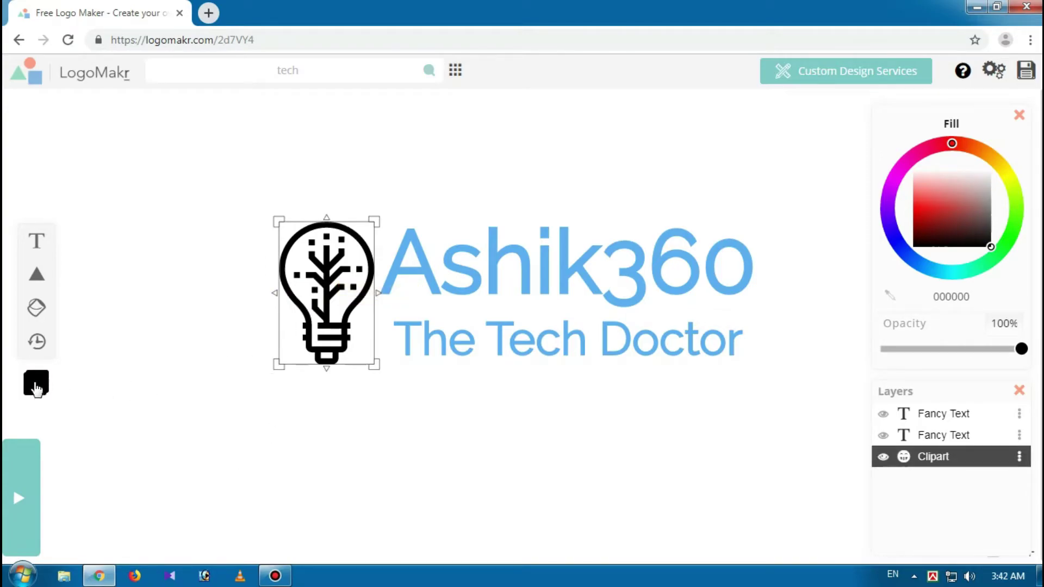
{"action": "left_click", "coordinate": [36, 387]}
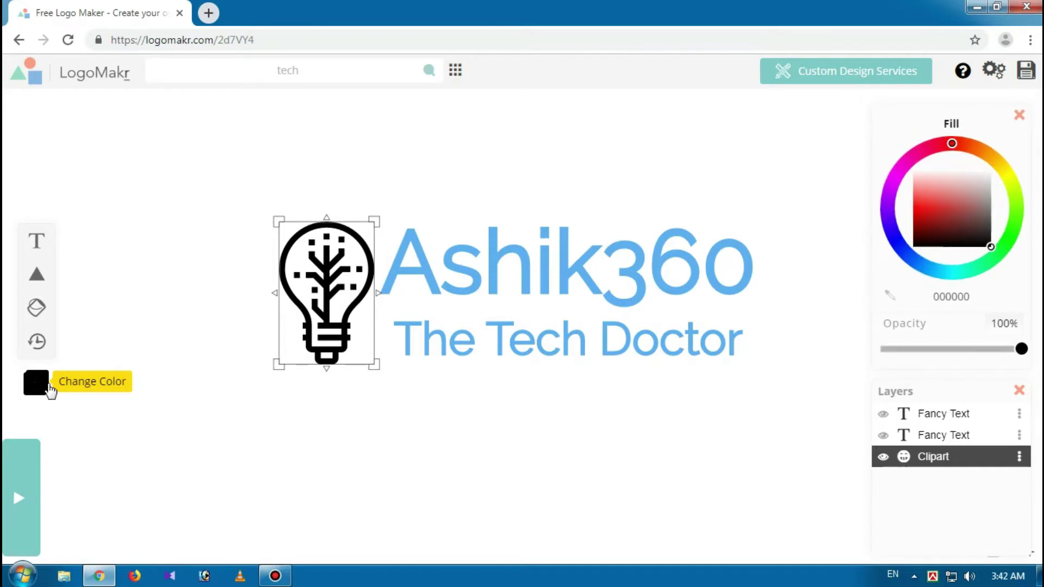
{"action": "left_click", "coordinate": [961, 272]}
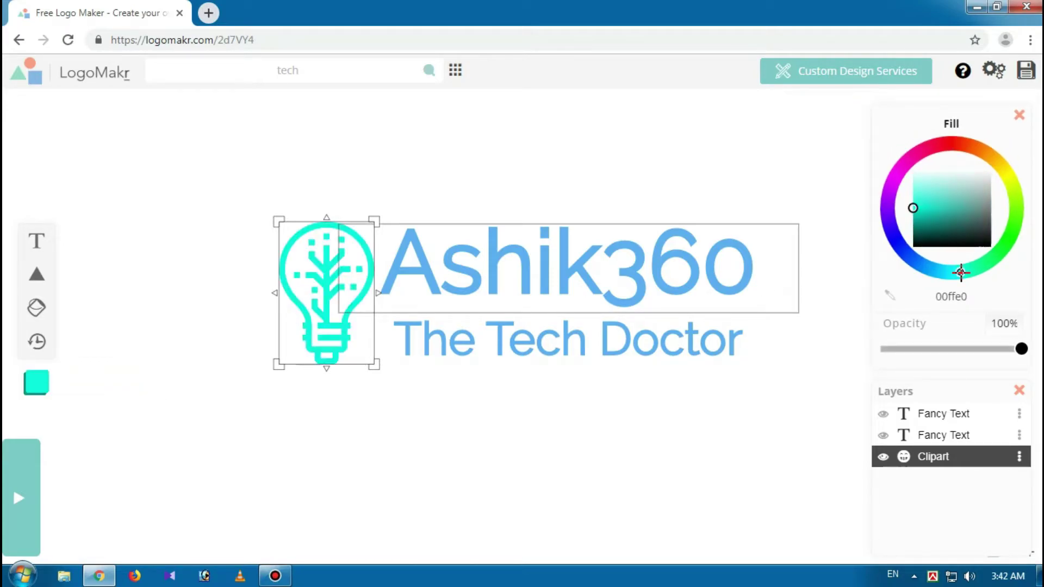
{"action": "left_click", "coordinate": [975, 268]}
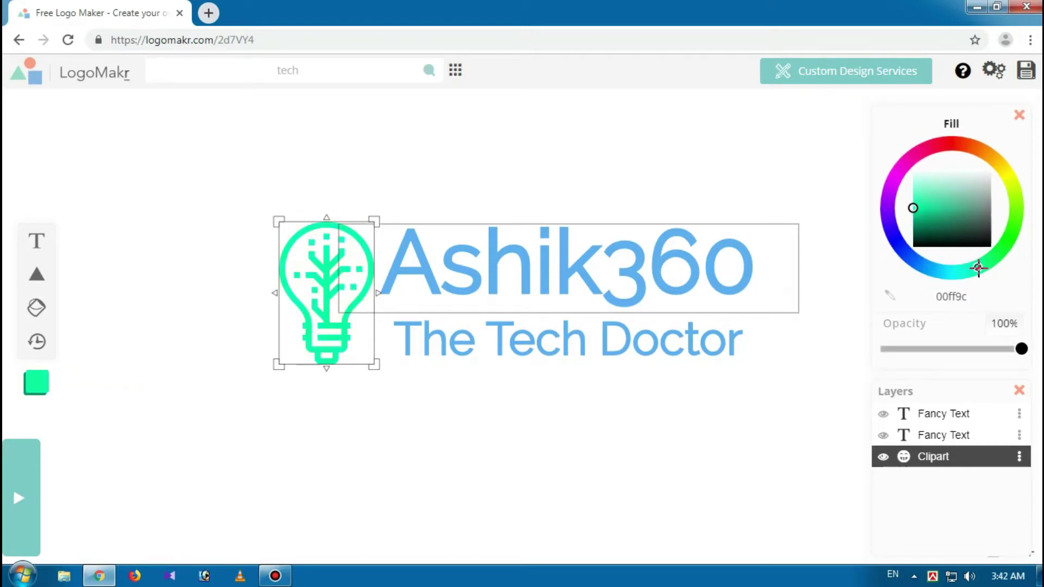
{"action": "left_click", "coordinate": [929, 267]}
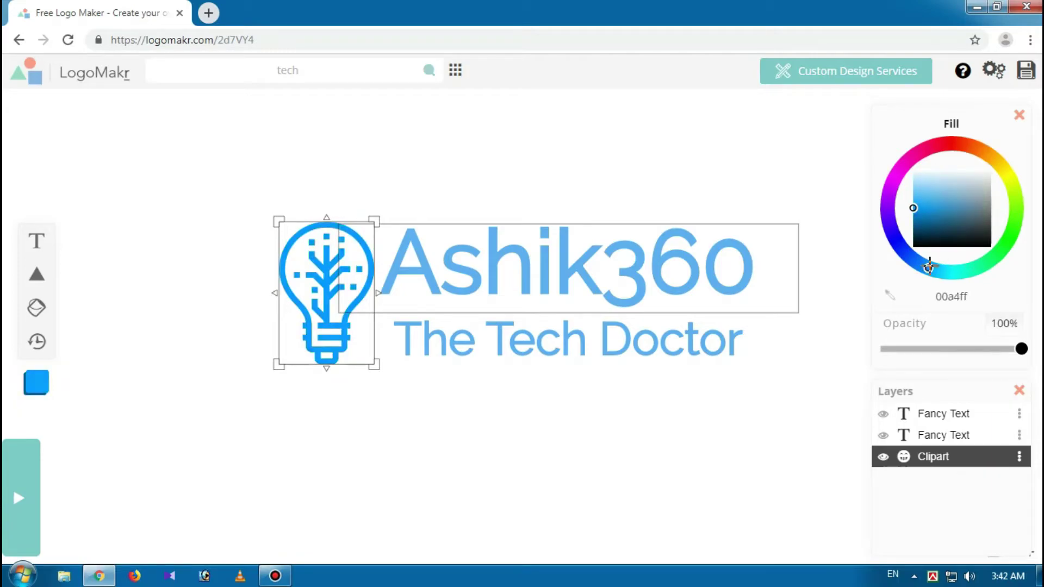
{"action": "left_click", "coordinate": [937, 268]}
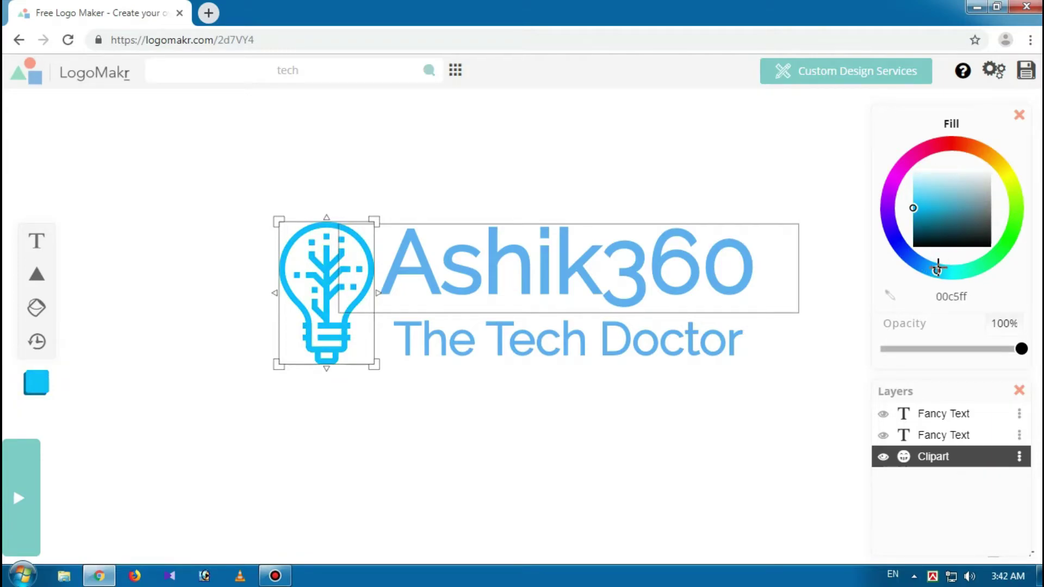
{"action": "left_click", "coordinate": [934, 268]}
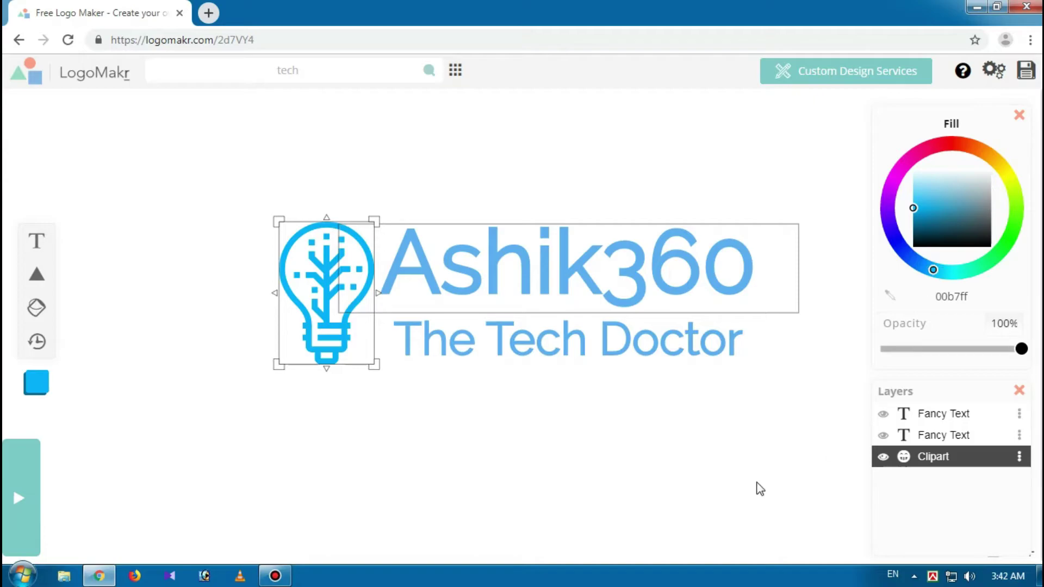
{"action": "left_click", "coordinate": [726, 488]}
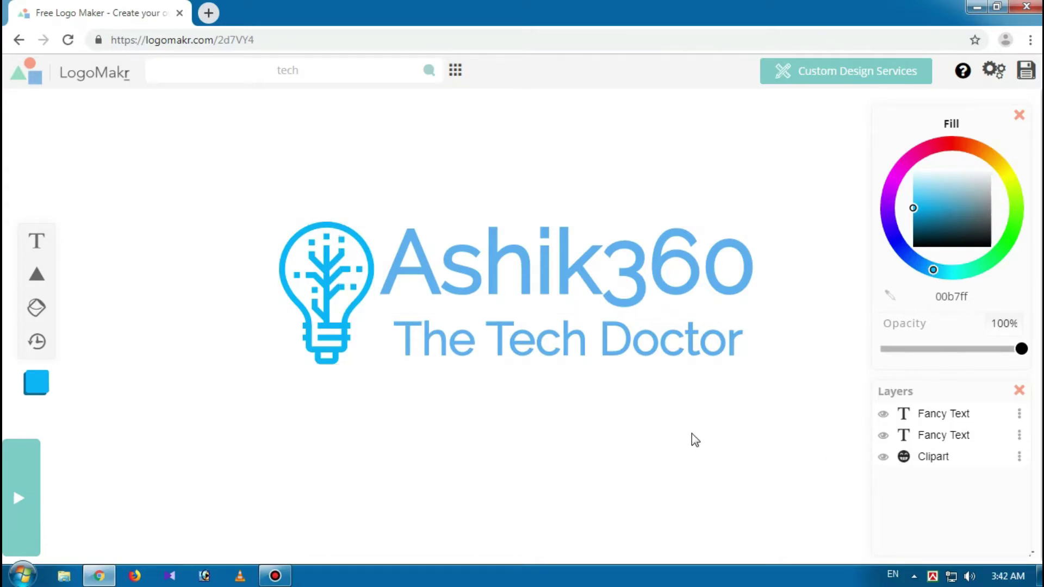
- Recolour the Ashik360 text to 00c4ff and The Tech Doctor tagline to 00bfff to match the blue light bulb
{"action": "left_click", "coordinate": [611, 286]}
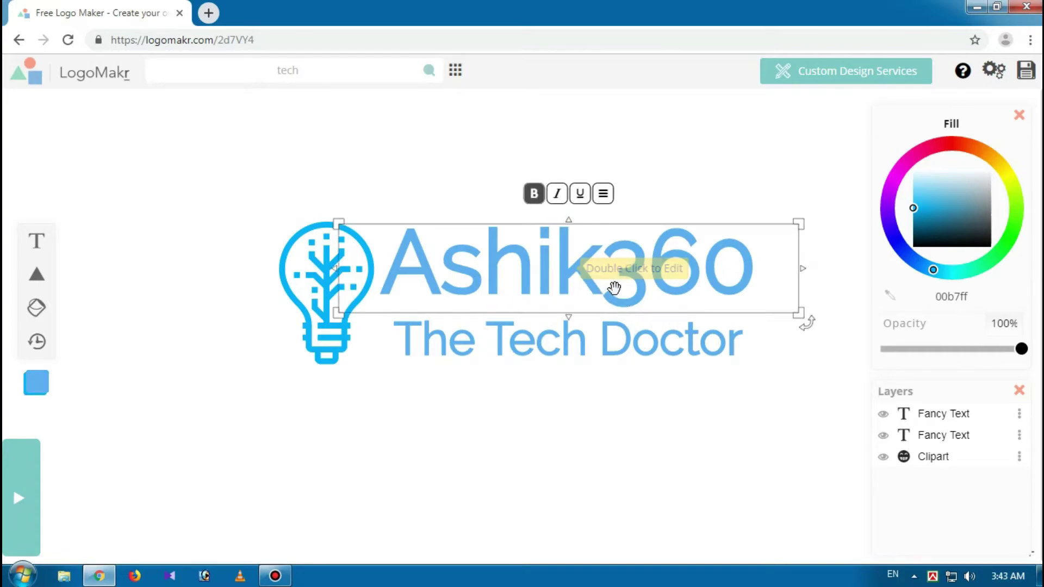
{"action": "left_click", "coordinate": [937, 269]}
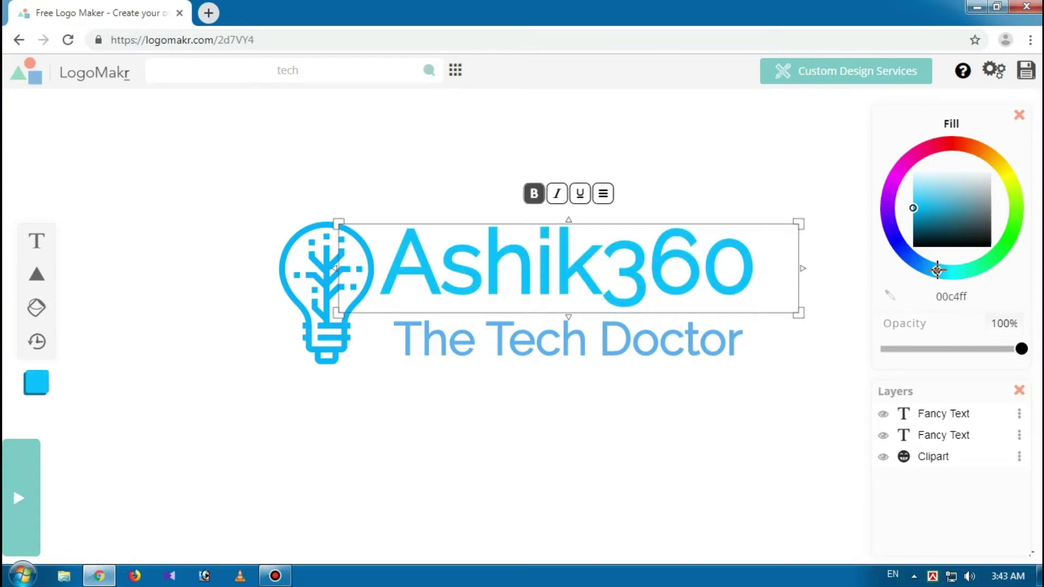
{"action": "left_click", "coordinate": [659, 344]}
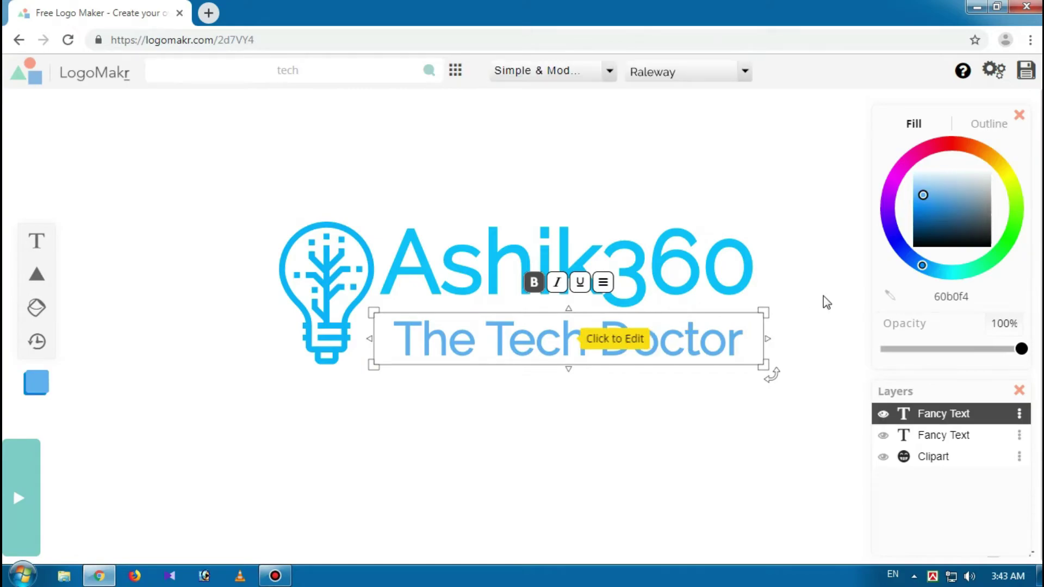
{"action": "left_click", "coordinate": [921, 266]}
{"action": "left_click", "coordinate": [925, 267]}
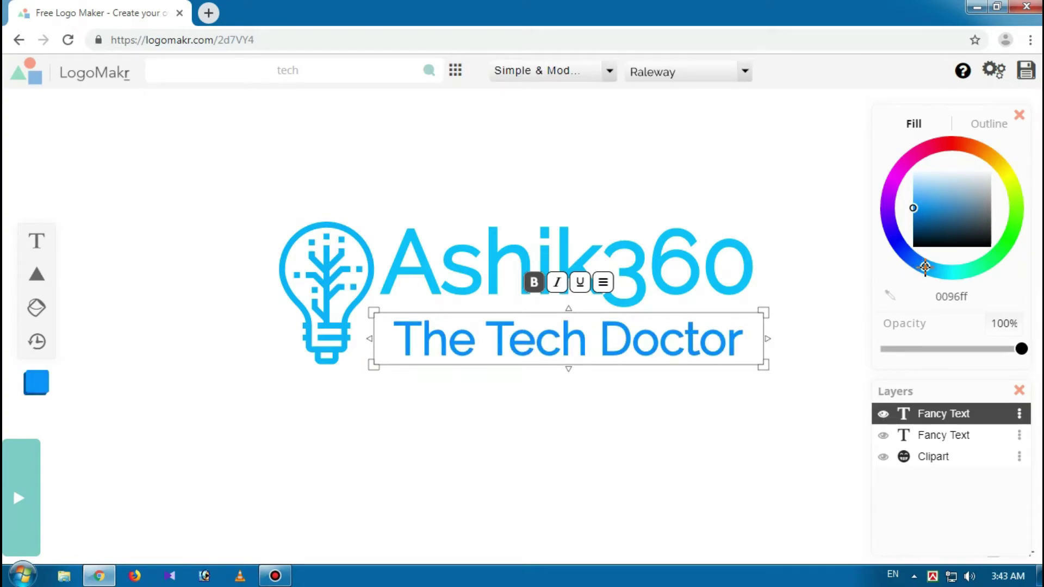
{"action": "left_click", "coordinate": [935, 270]}
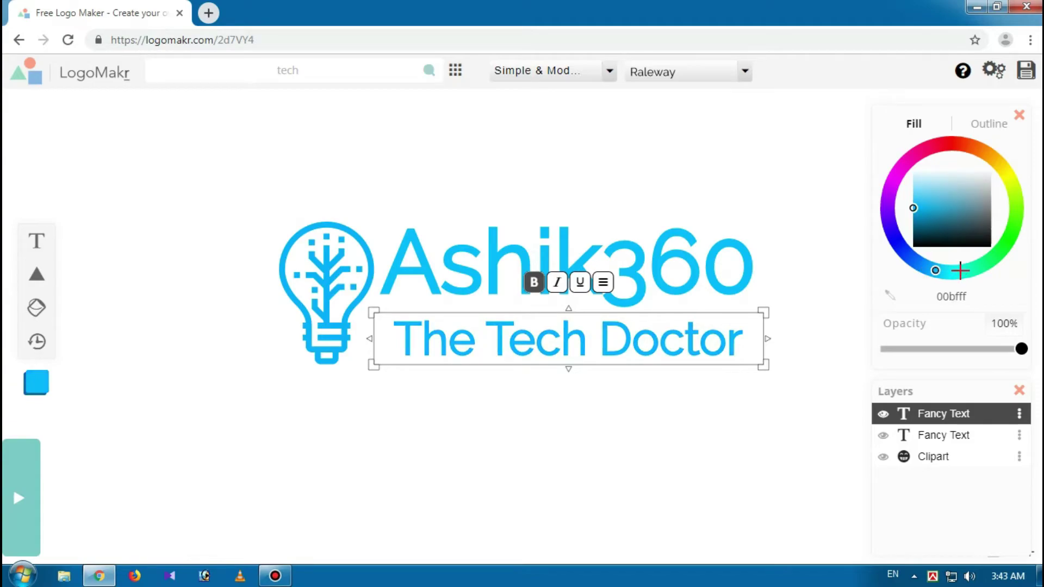
{"action": "left_click", "coordinate": [661, 496]}
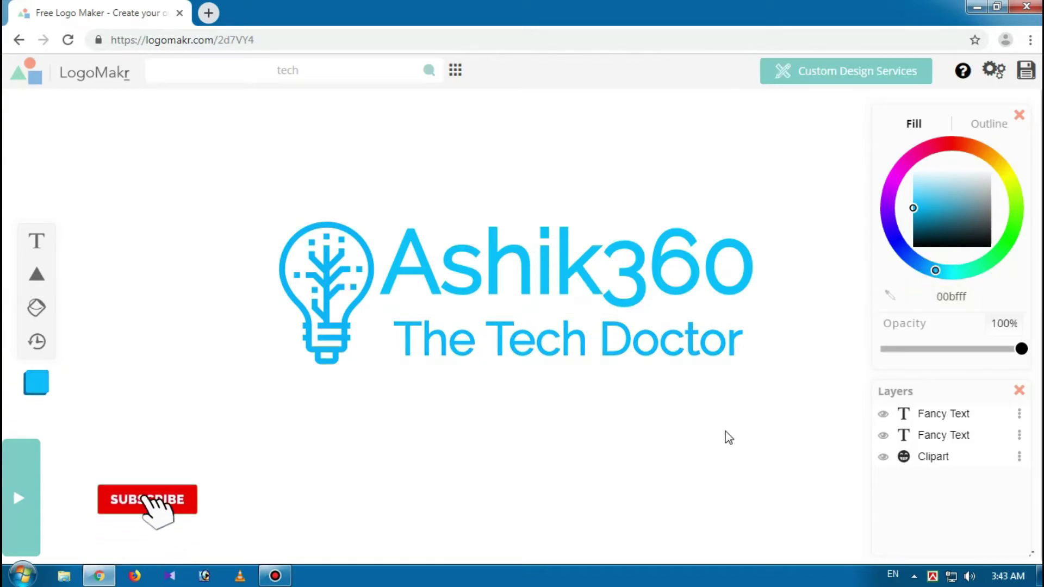
- Save the recoloured logo, download its free low resolution PNG and check the downloaded image
{"action": "left_click", "coordinate": [1027, 81]}
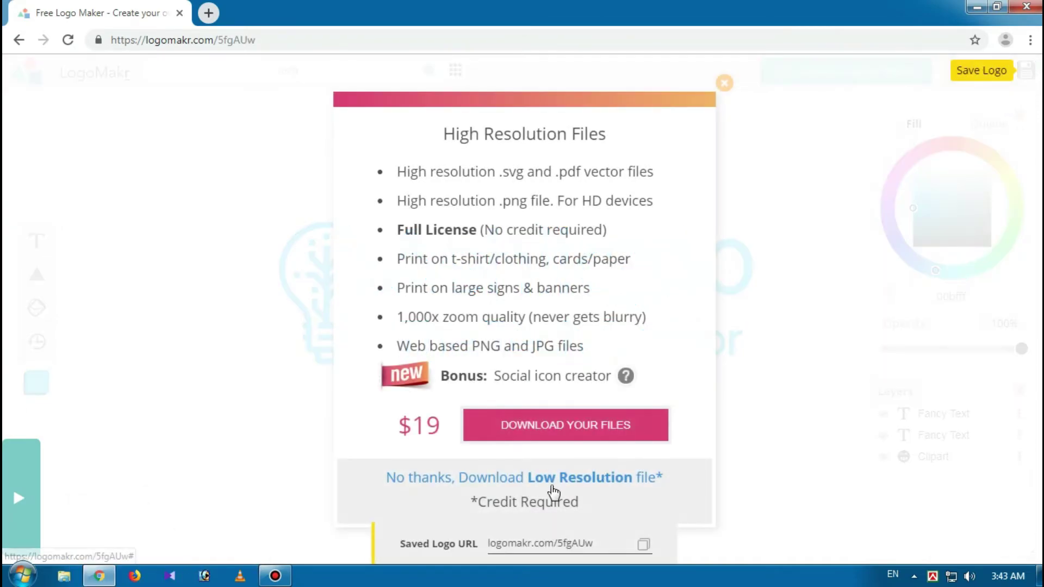
{"action": "left_click", "coordinate": [544, 480]}
{"action": "left_click", "coordinate": [533, 457]}
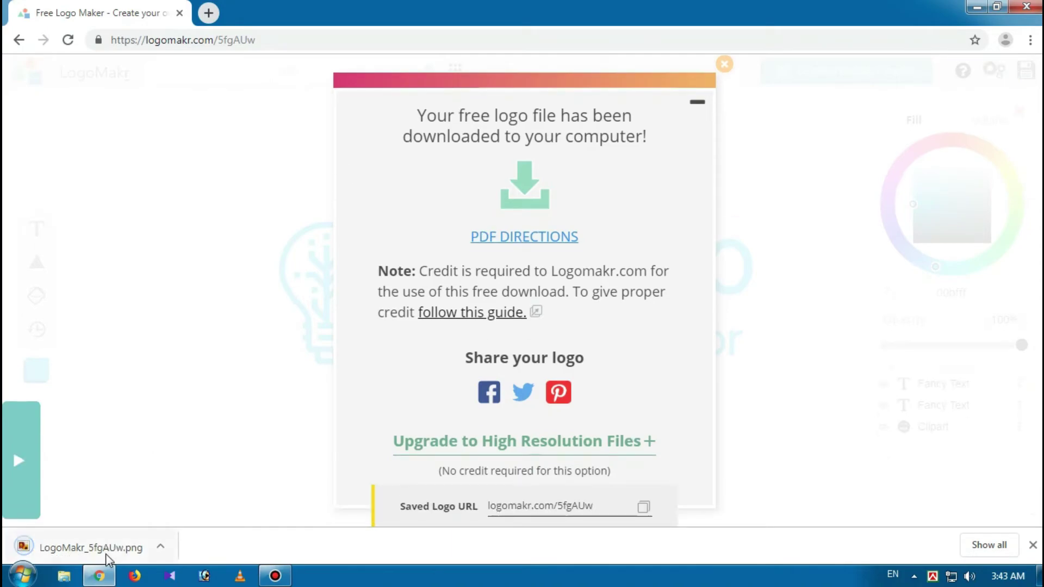
{"action": "left_click", "coordinate": [107, 555]}
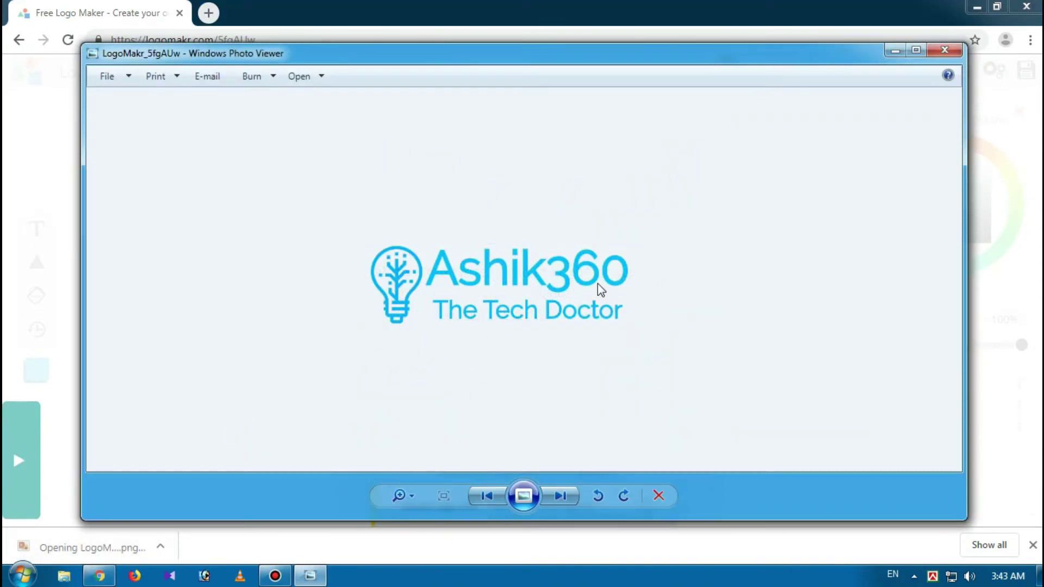
{"action": "left_click", "coordinate": [944, 50]}
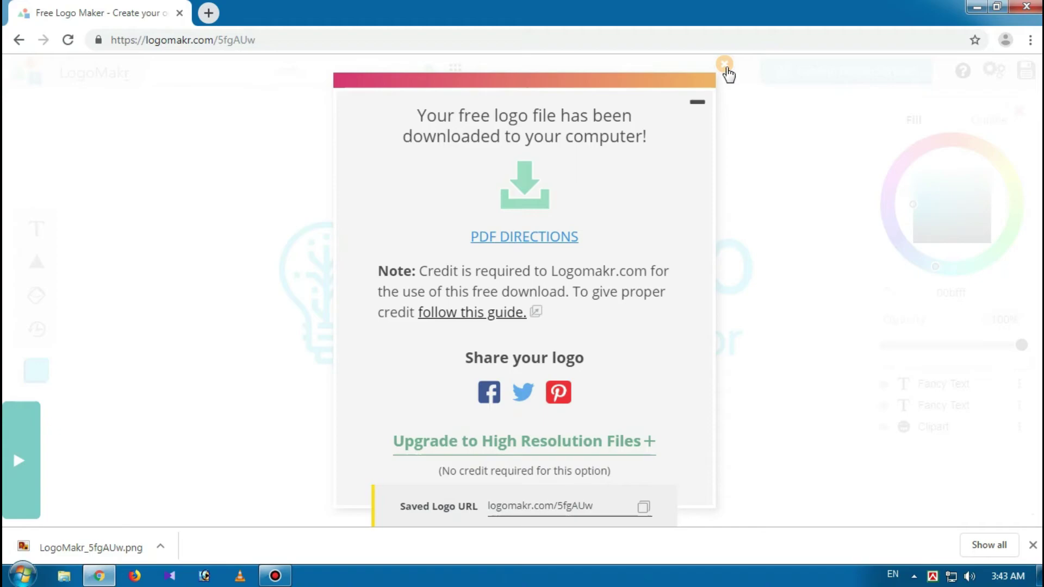
{"action": "left_click", "coordinate": [725, 66]}
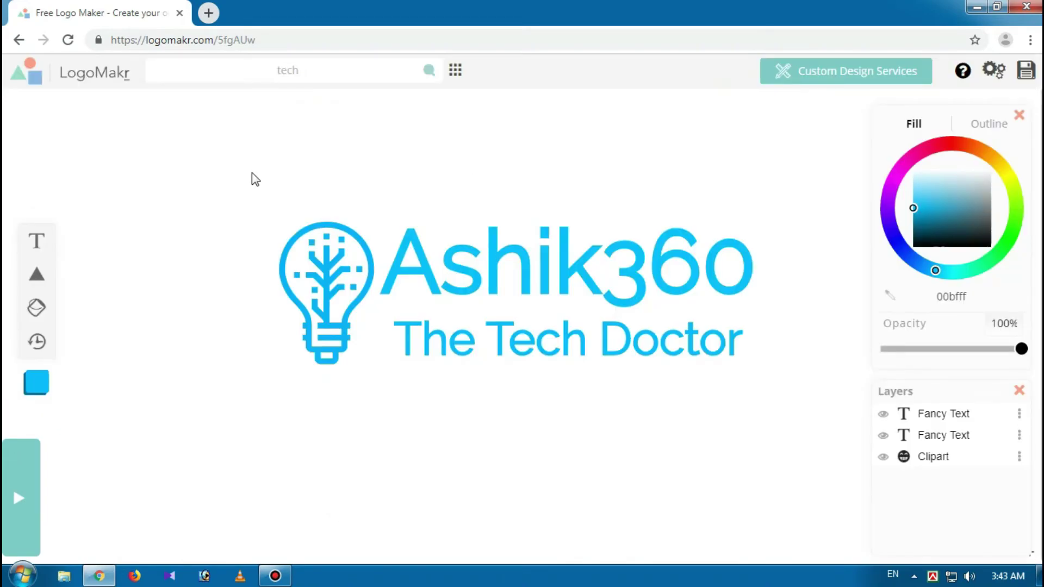
{"action": "left_click", "coordinate": [209, 13]}
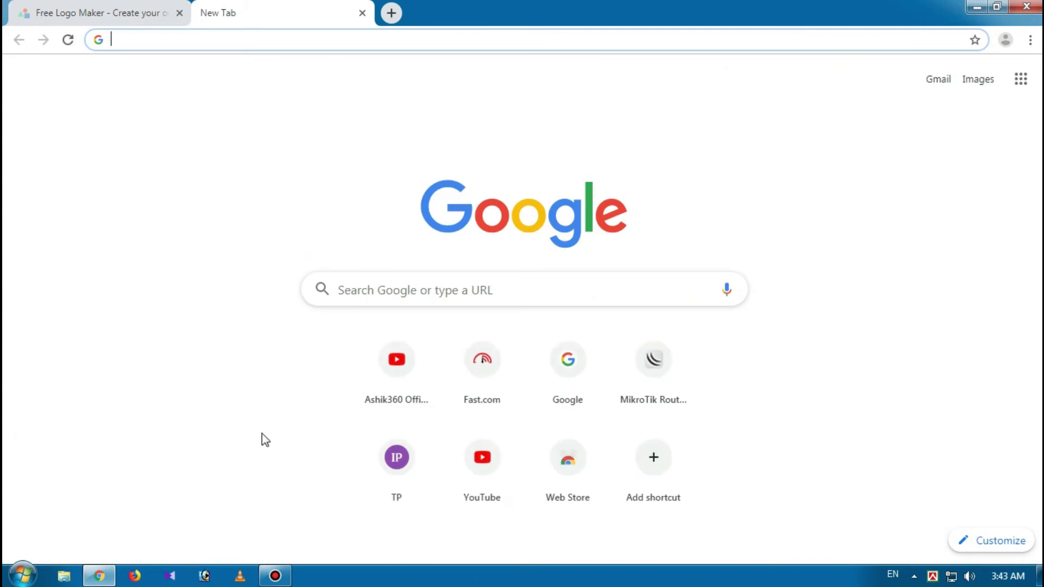
{"action": "left_click", "coordinate": [275, 576]}
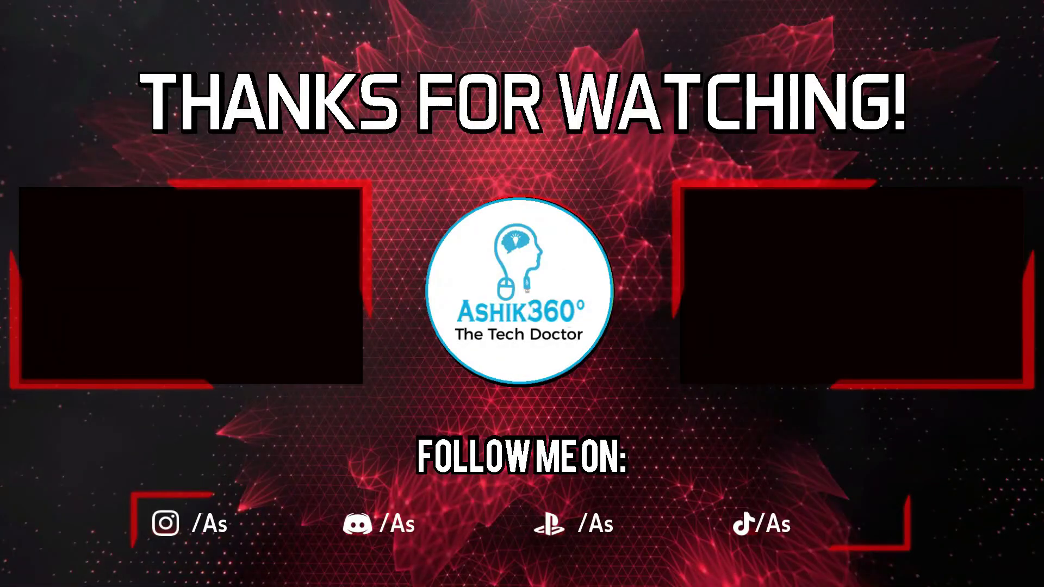